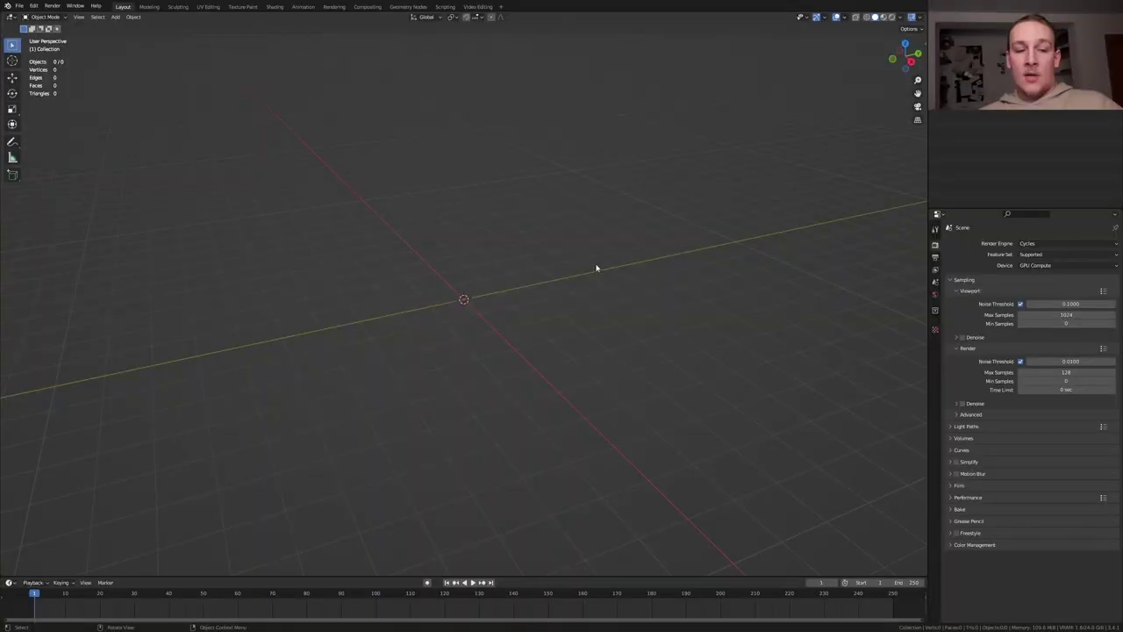
- Add a plane to the scene and create a new geometry node tree for it in the Geometry Nodes workspace
{"action": "key", "text": "shift+a"}
{"action": "left_click", "coordinate": [618, 265]}
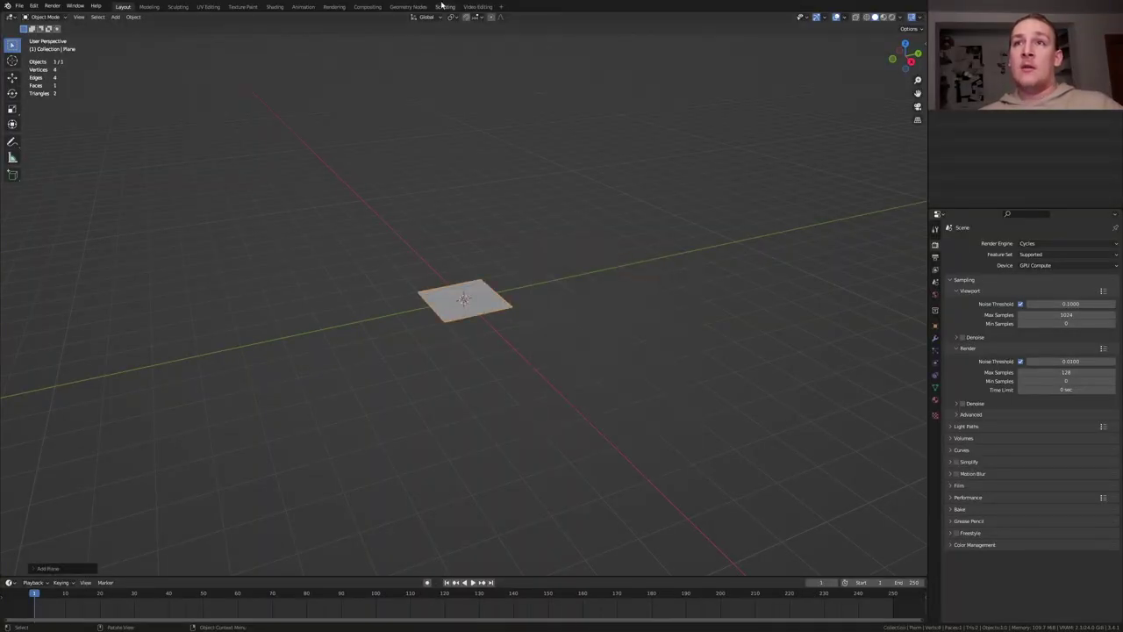
{"action": "left_click", "coordinate": [408, 6]}
{"action": "left_click", "coordinate": [465, 338]}
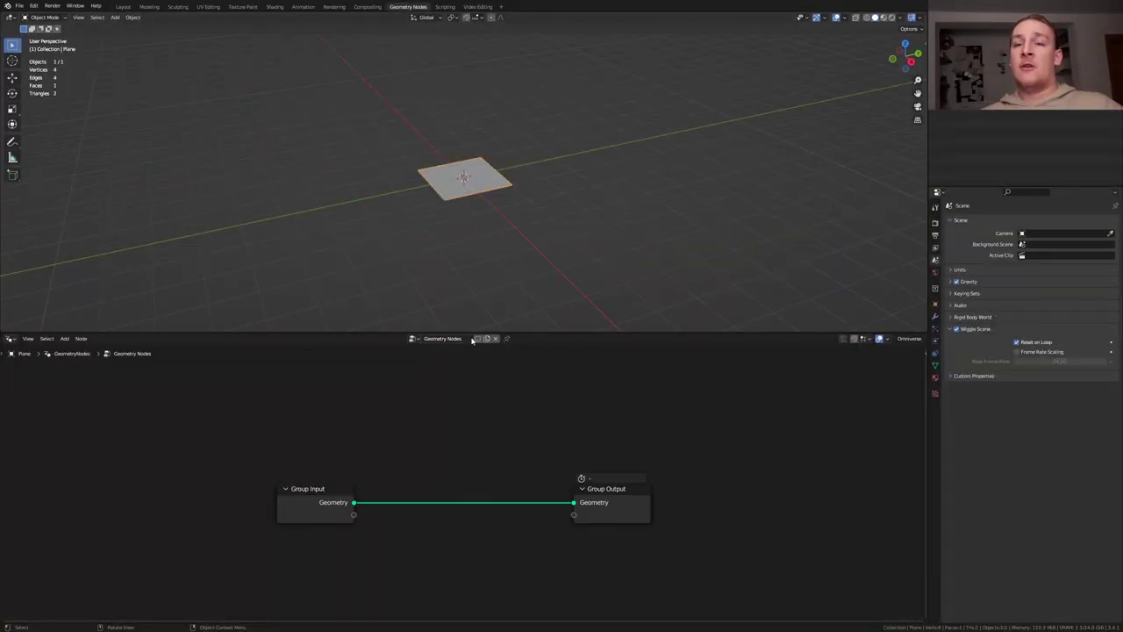
- Delete the Group Input node, add a Mesh Line node and connect its Mesh output to the Group Output's Geometry
{"action": "left_click", "coordinate": [317, 507]}
{"action": "key", "text": "x"}
{"action": "key", "text": "shift+a"}
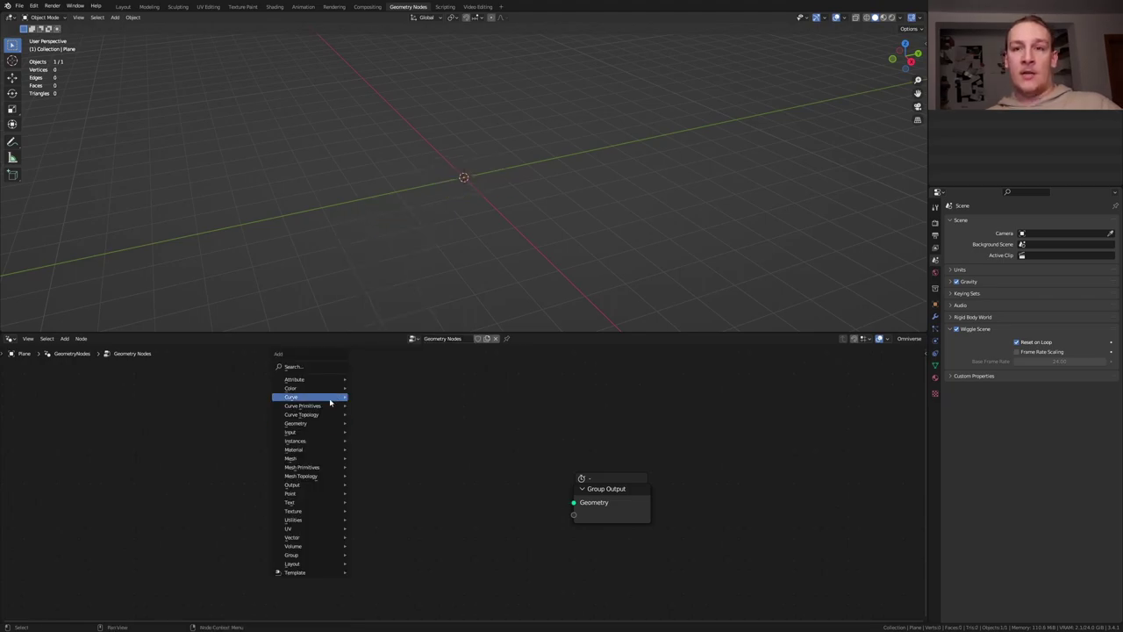
{"action": "left_click", "coordinate": [338, 368]}
{"action": "type", "text": "l"}
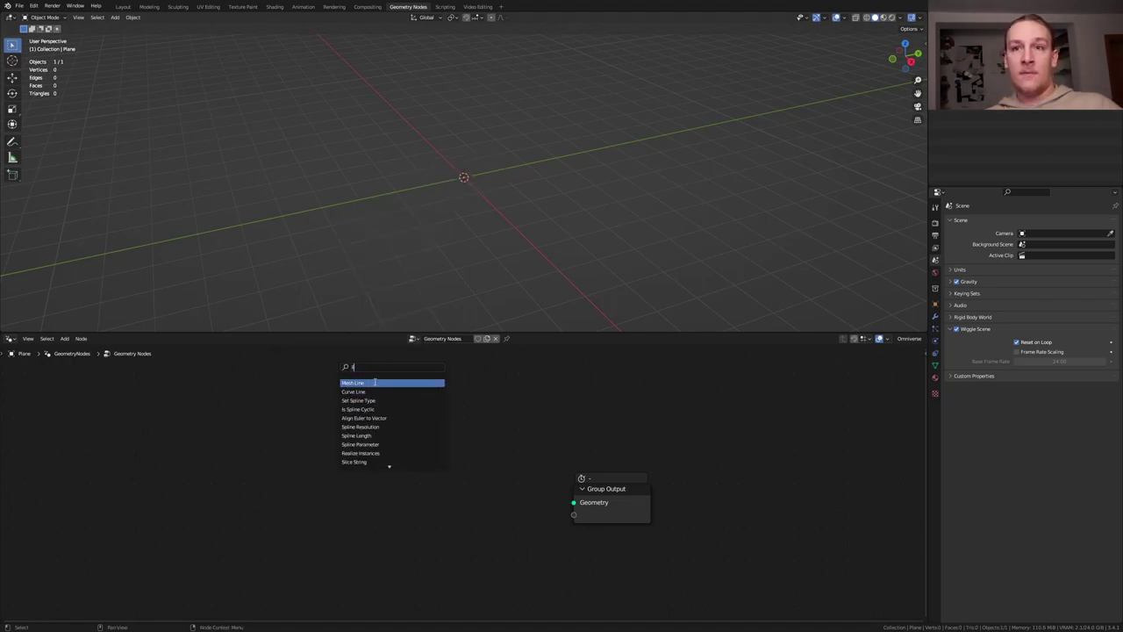
{"action": "left_click", "coordinate": [364, 382]}
{"action": "left_click", "coordinate": [258, 385]}
{"action": "left_click_drag", "start_coordinate": [275, 380], "coordinate": [573, 502]}
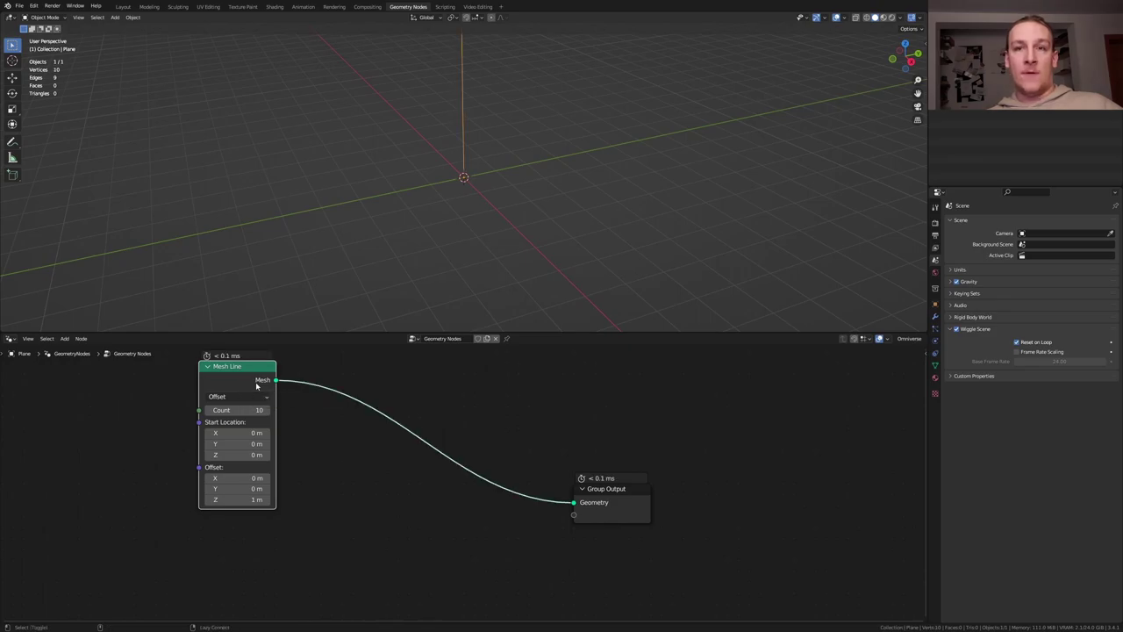
- Insert an Instance on Points node after the Mesh Line and set the line's Z offset to 1.02 m
{"action": "key", "text": "shift+a"}
{"action": "left_click", "coordinate": [543, 415]}
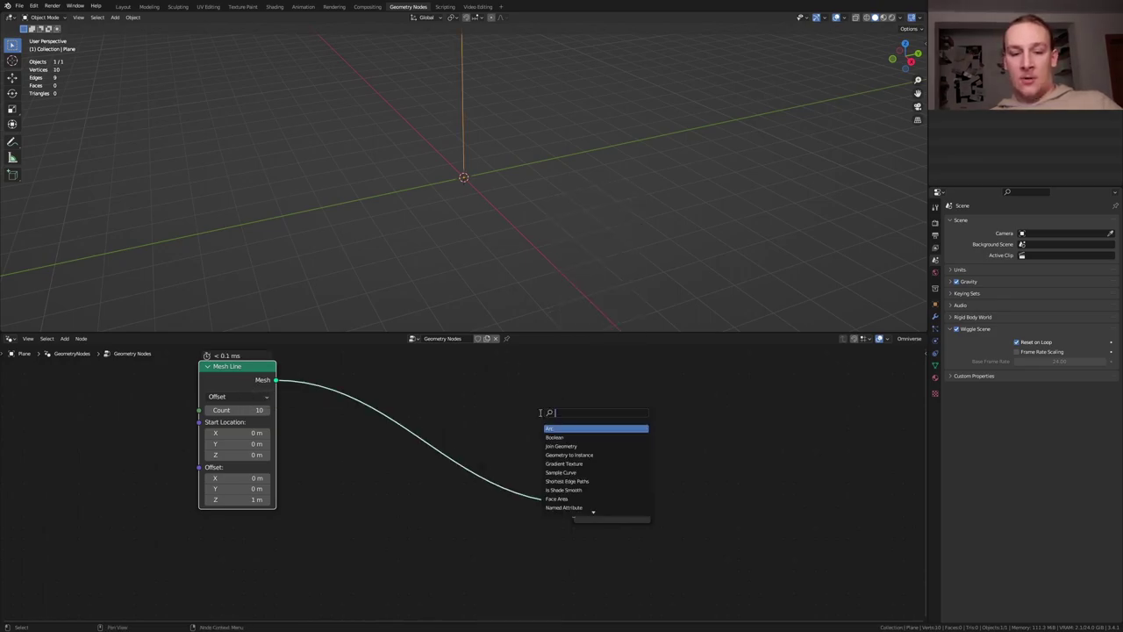
{"action": "type", "text": "on"}
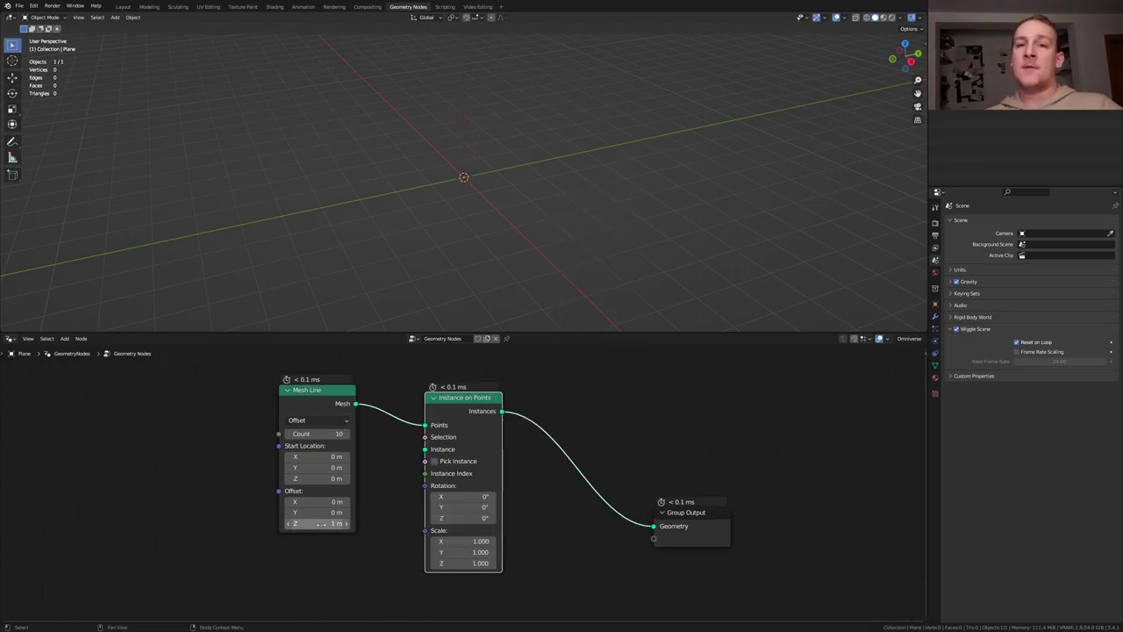
{"action": "left_click", "coordinate": [321, 524]}
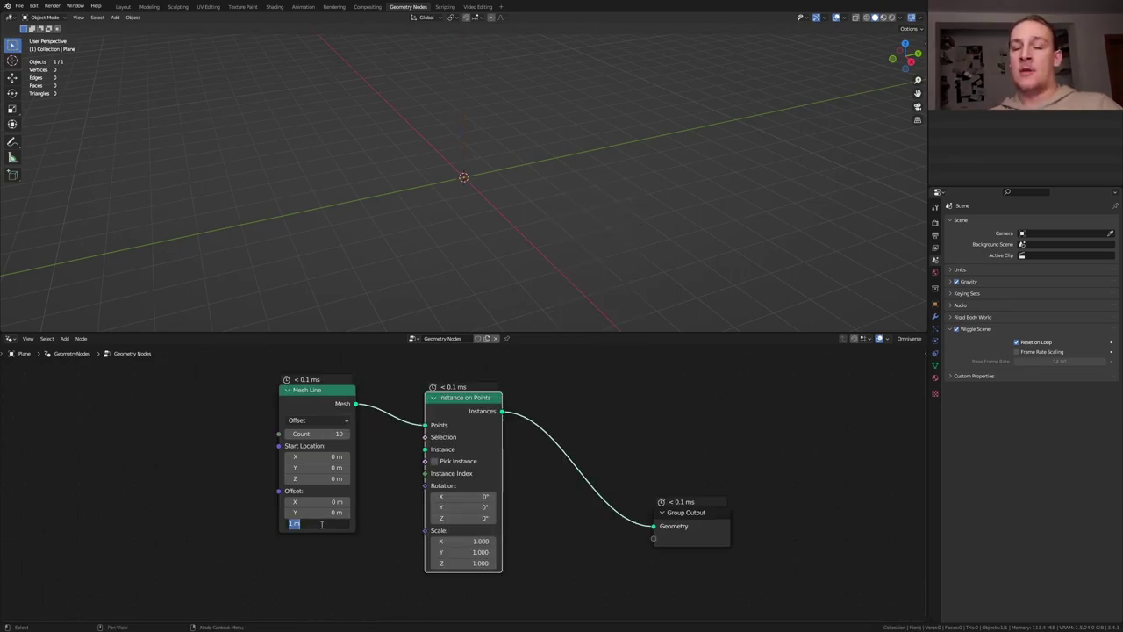
{"action": "type", "text": "1.02"}
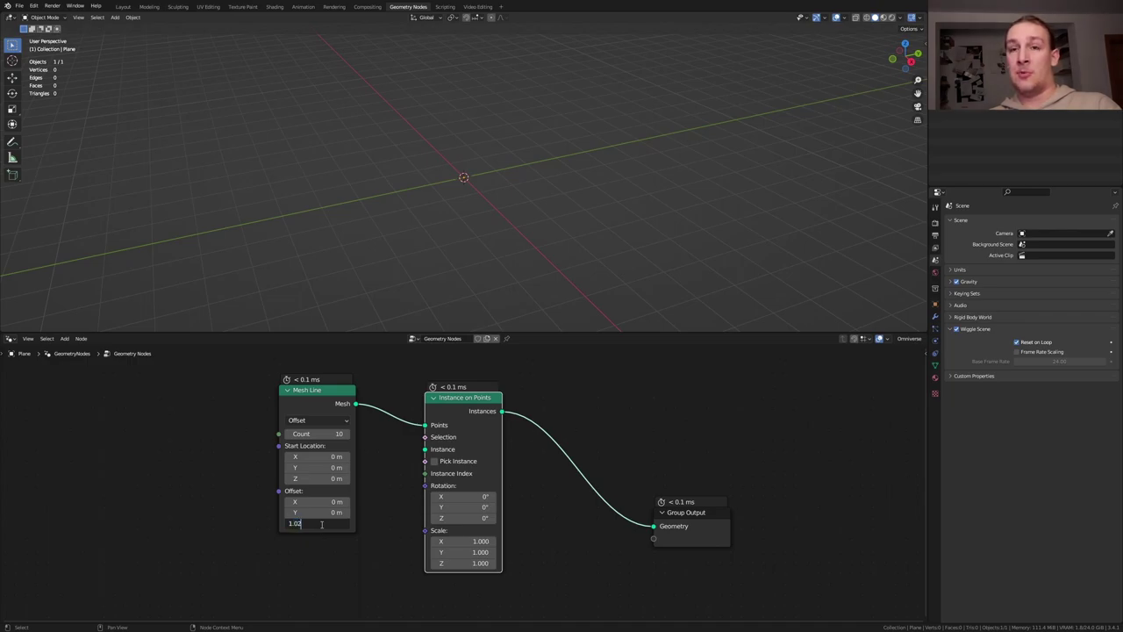
{"action": "key", "text": "Return"}
- Add a Cube node and connect its Mesh output to the Instance input of Instance on Points
{"action": "middle_click_drag", "start_coordinate": [167, 416], "coordinate": [269, 417]}
{"action": "key", "text": "shift+a"}
{"action": "left_click", "coordinate": [270, 417]}
{"action": "type", "text": "cube"}
{"action": "key", "text": "Return"}
{"action": "left_click", "coordinate": [279, 417]}
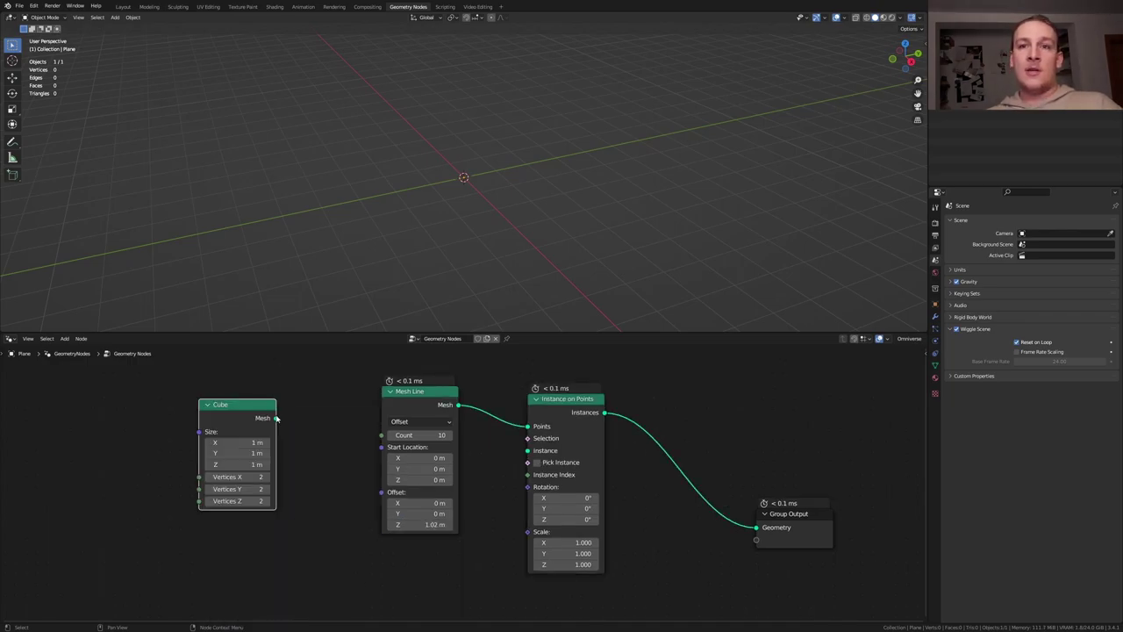
{"action": "left_click_drag", "start_coordinate": [276, 417], "coordinate": [527, 450]}
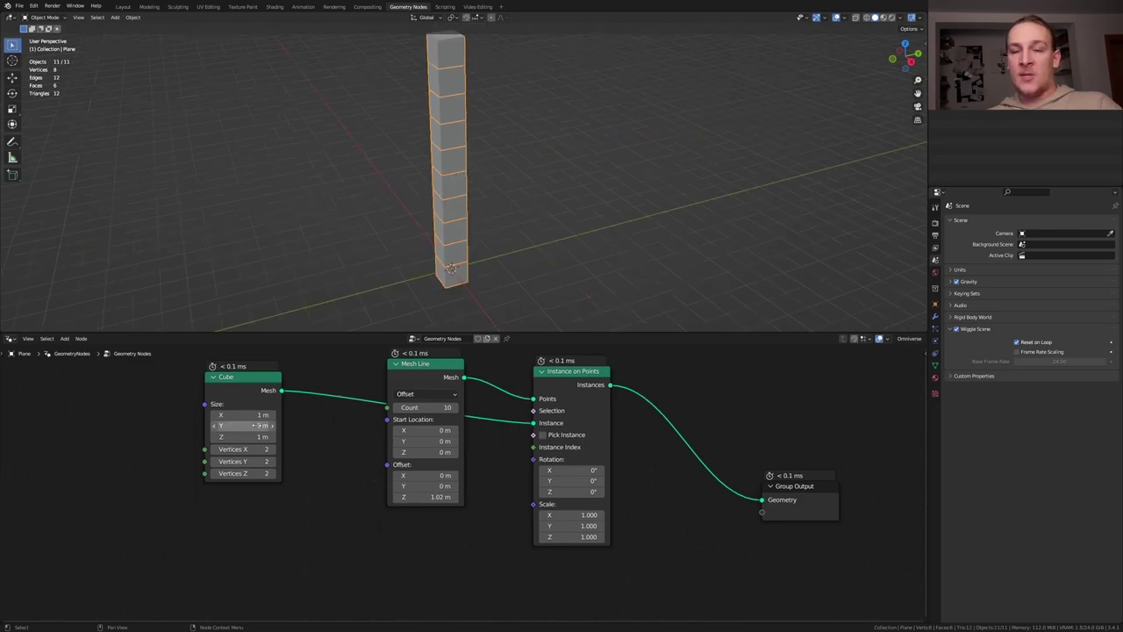
- Set the Cube node's size to 4.12 m in Y and 0.06 m in Z
{"action": "left_click", "coordinate": [260, 426]}
{"action": "type", "text": "4.12"}
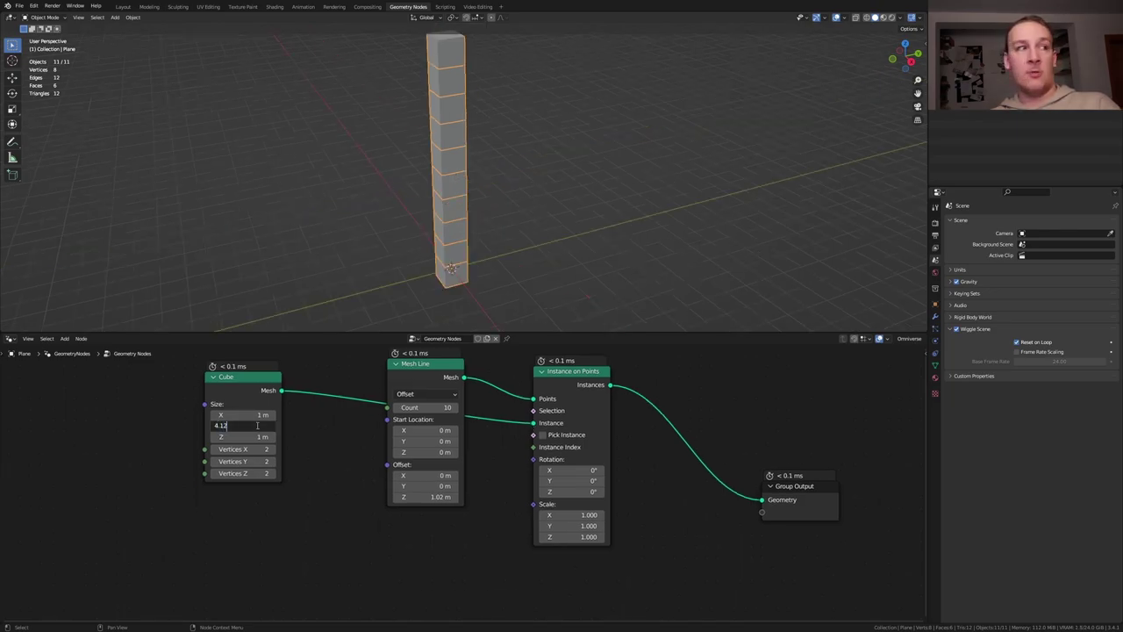
{"action": "key", "text": "Return"}
{"action": "left_click", "coordinate": [257, 437]}
{"action": "type", "text": ".0"}
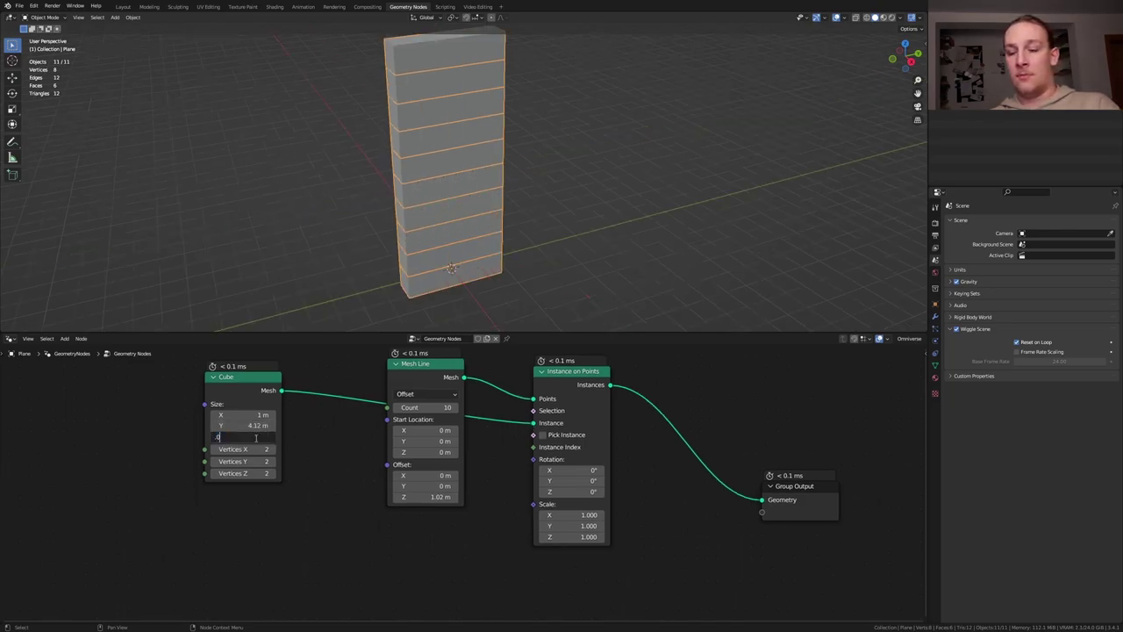
{"action": "type", "text": "6"}
{"action": "key", "text": "Return"}
- Insert a Transform node on the link between the Cube and Instance on Points
{"action": "key", "text": "shift+a"}
{"action": "type", "text": "tr"}
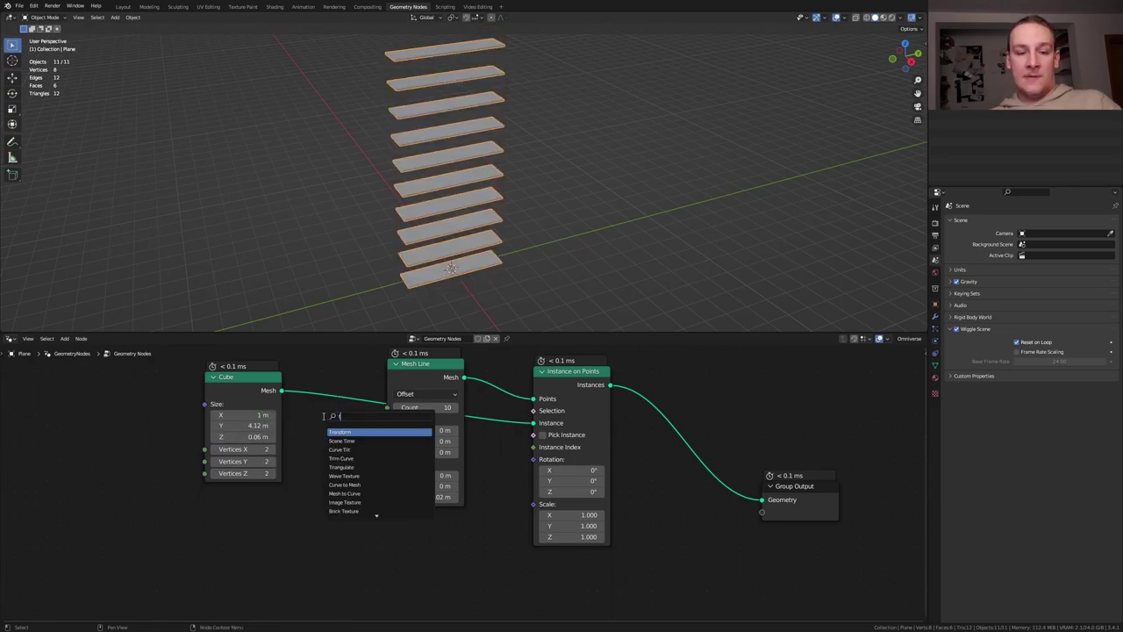
{"action": "key", "text": "Return"}
{"action": "left_click", "coordinate": [404, 551]}
- Insert a Set Position node between the Transform node and the Instance input of Instance on Points
{"action": "key", "text": "shift+a"}
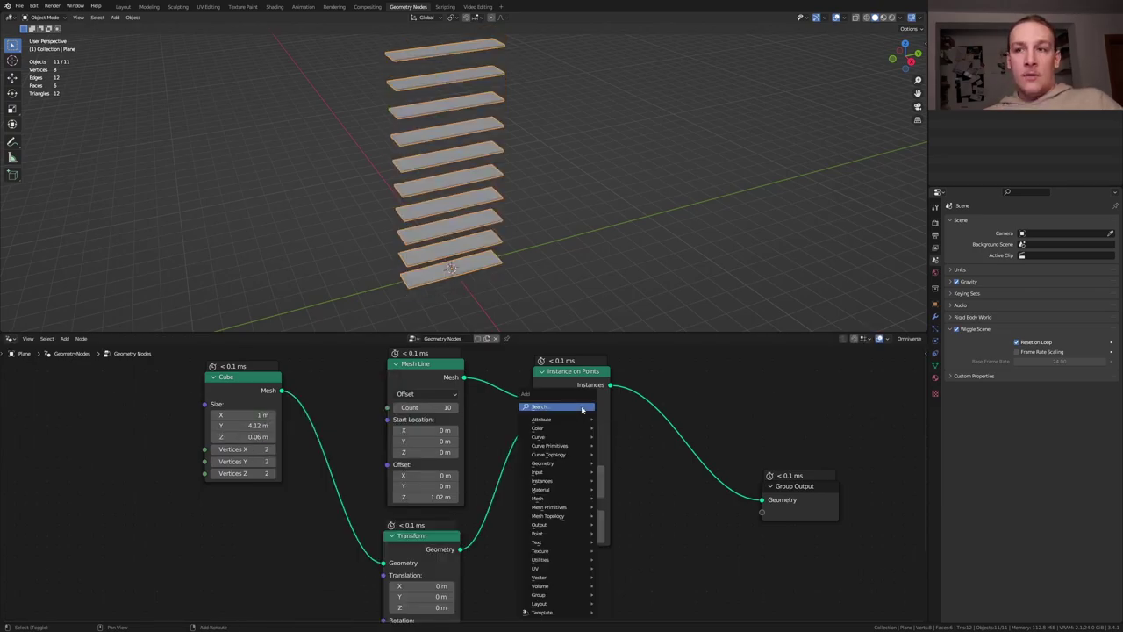
{"action": "type", "text": "set"}
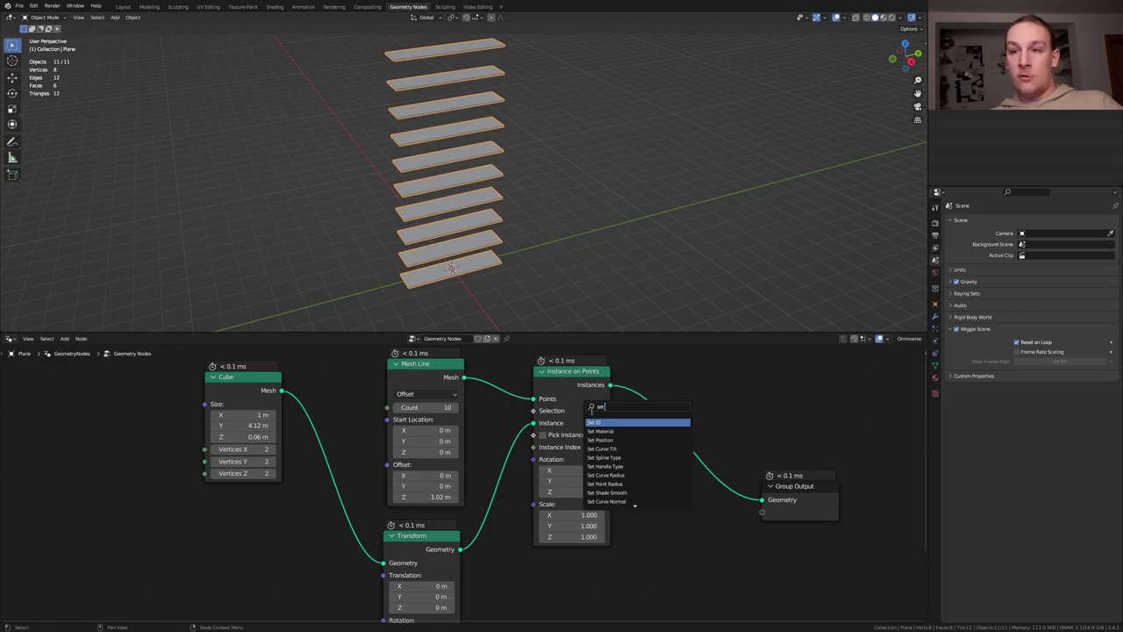
{"action": "type", "text": " p"}
{"action": "key", "text": "Return"}
{"action": "left_click", "coordinate": [538, 517]}
- Add a Mix node and connect its Result to the Offset of the Set Position node
{"action": "key", "text": "shift+a"}
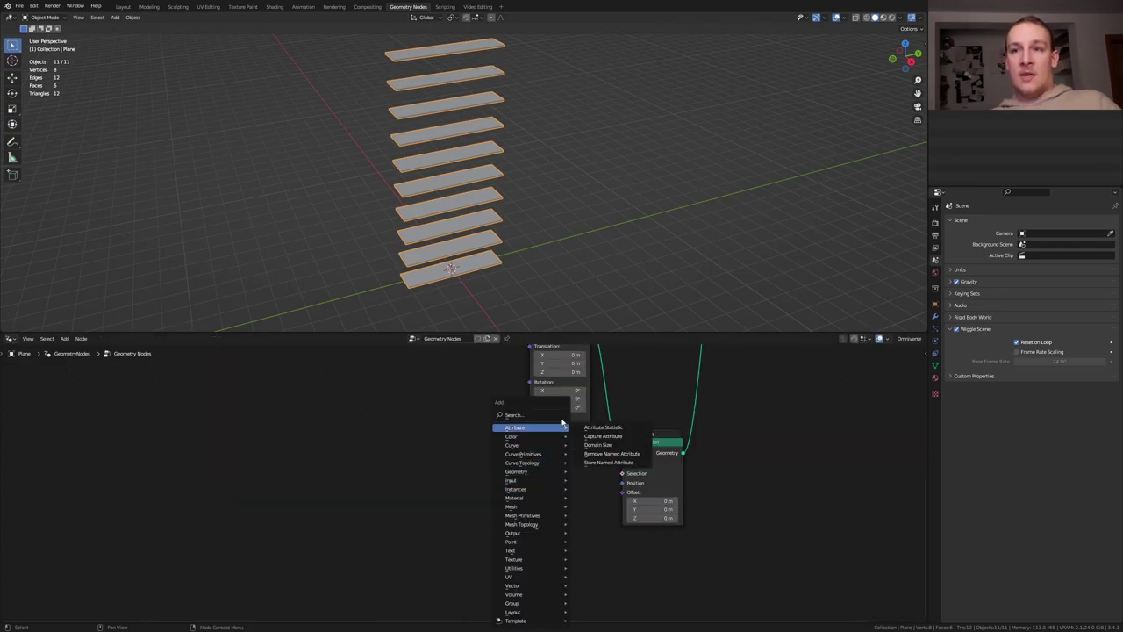
{"action": "type", "text": "mi"}
{"action": "key", "text": "Return"}
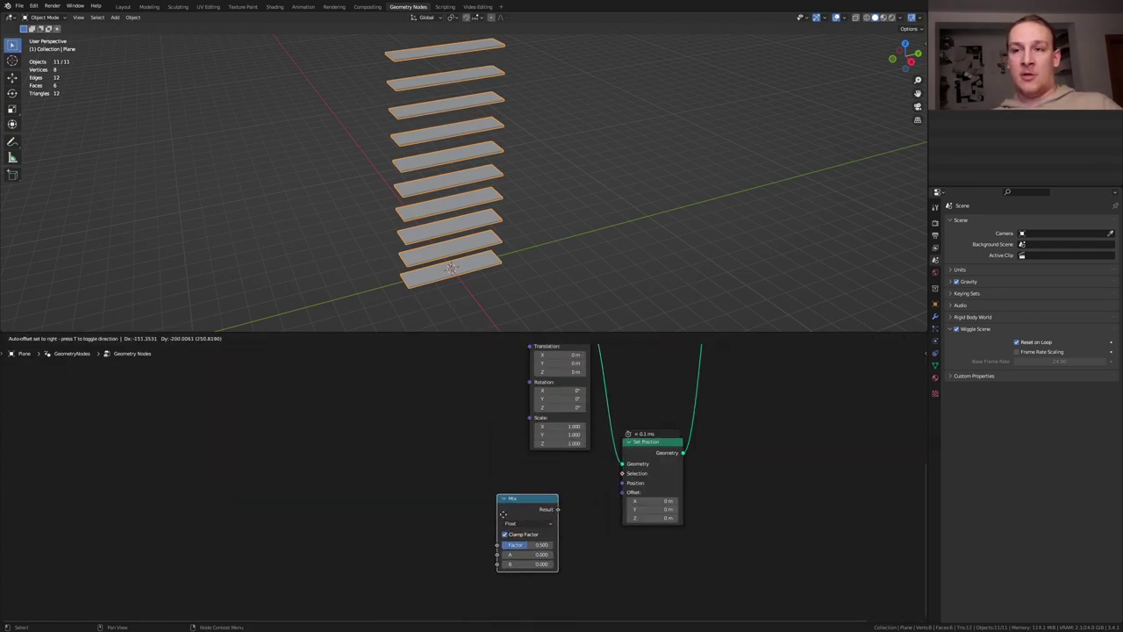
{"action": "left_click", "coordinate": [502, 509]}
{"action": "left_click_drag", "start_coordinate": [553, 511], "coordinate": [623, 494]}
- Add a Wave Texture node in the empty space before the Mix node
{"action": "key", "text": "shift+a"}
{"action": "left_click", "coordinate": [347, 407]}
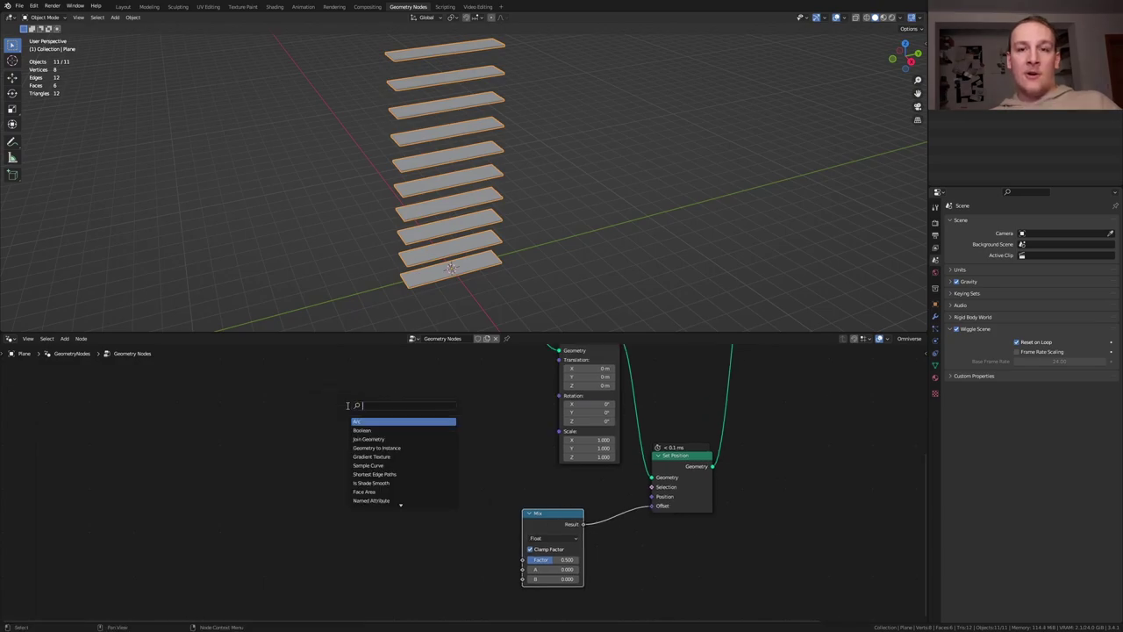
{"action": "type", "text": "wa"}
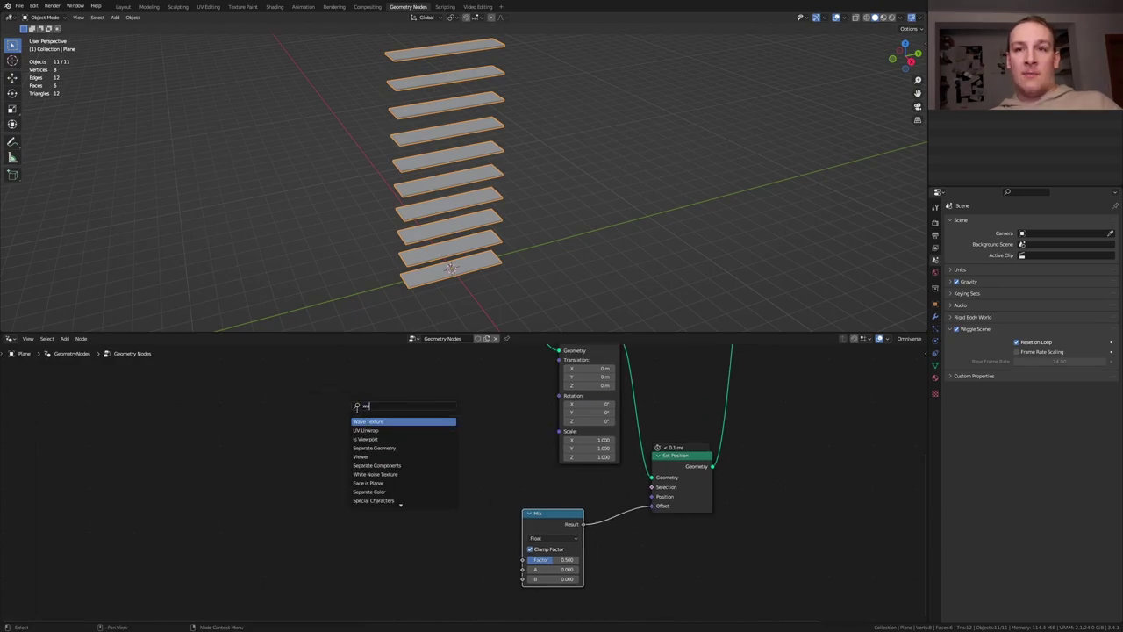
{"action": "key", "text": "Return"}
{"action": "left_click", "coordinate": [351, 413]}
- Set the Wave Texture's scale to 0.04, distortion to 9.3 and phase offset to -2.5
{"action": "left_click", "coordinate": [371, 468]}
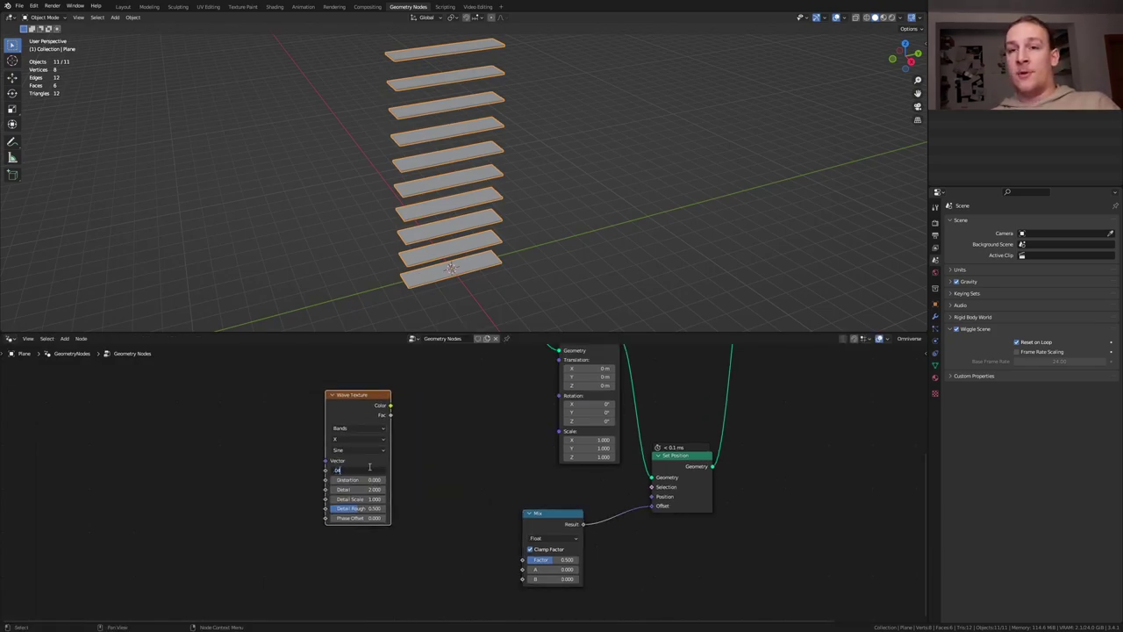
{"action": "key", "text": "Return"}
{"action": "double_click", "coordinate": [370, 478]}
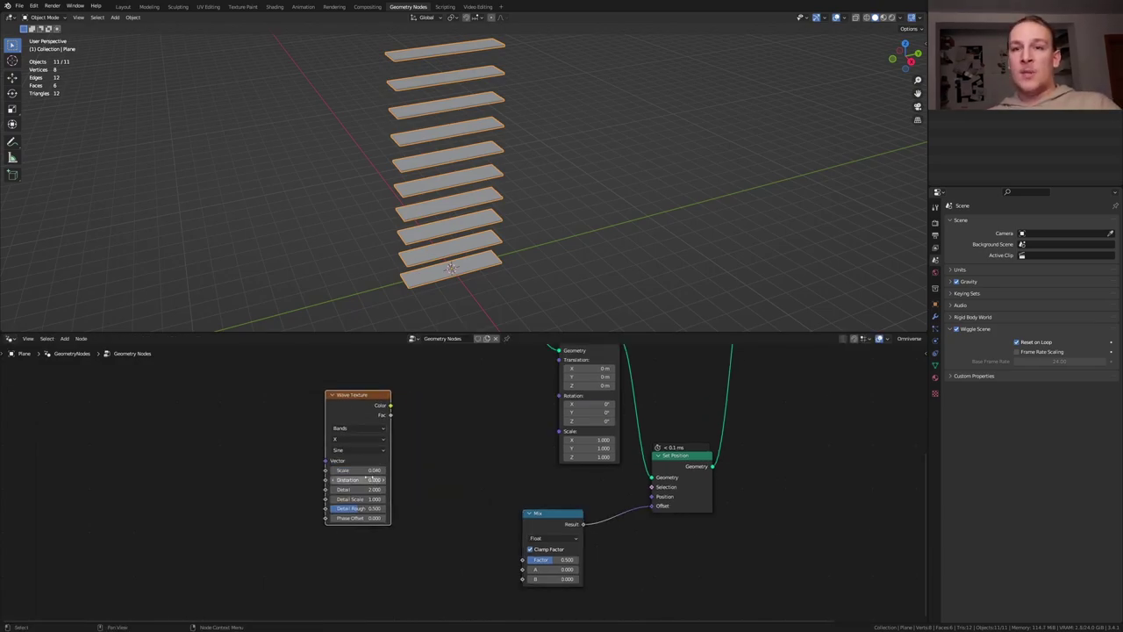
{"action": "key", "text": "Return"}
{"action": "double_click", "coordinate": [357, 518]}
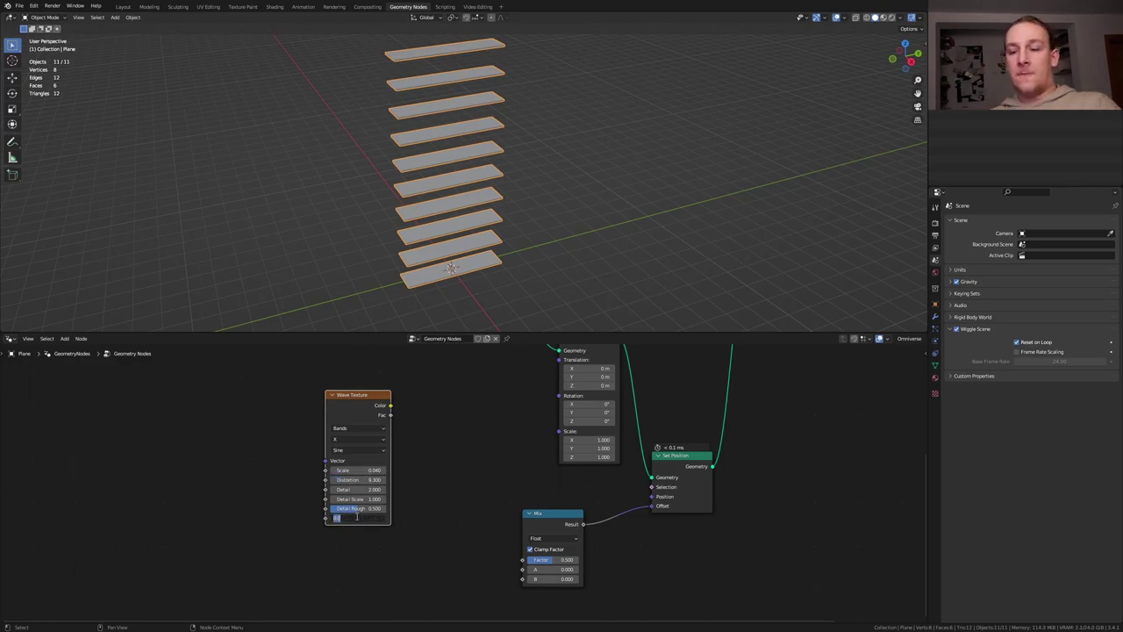
{"action": "key", "text": "Return"}
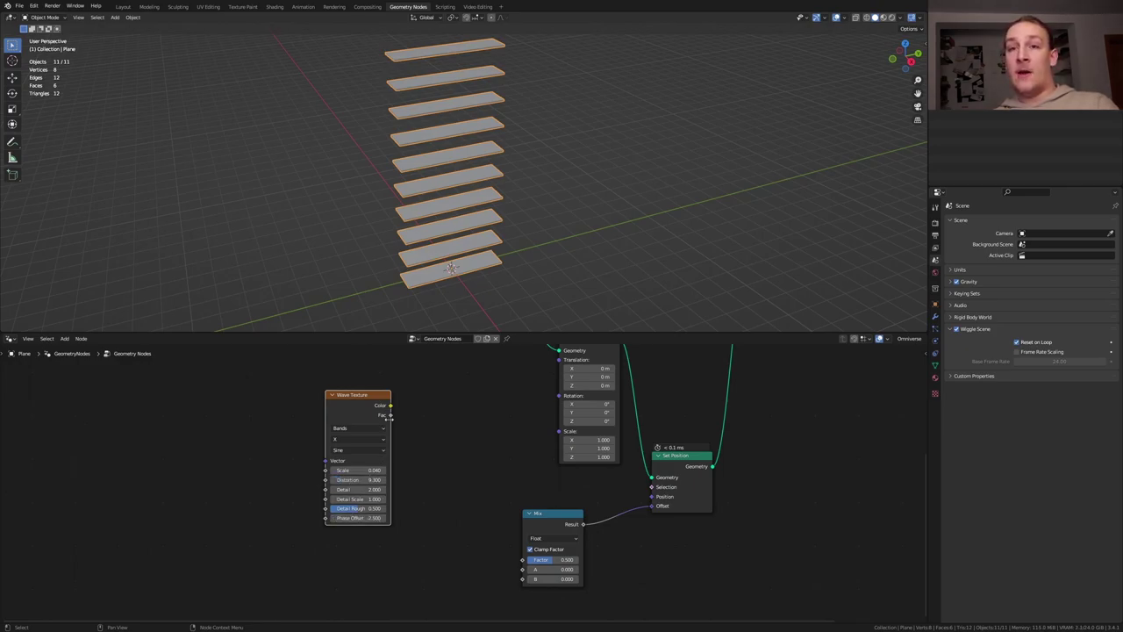
- Connect the Wave Texture's Color to Mix input A, and duplicate the texture with the copy's Color connected to input B
{"action": "left_click_drag", "start_coordinate": [392, 405], "coordinate": [523, 569]}
{"action": "scroll", "coordinate": [523, 569], "scroll_direction": "down", "scroll_amount": 1}
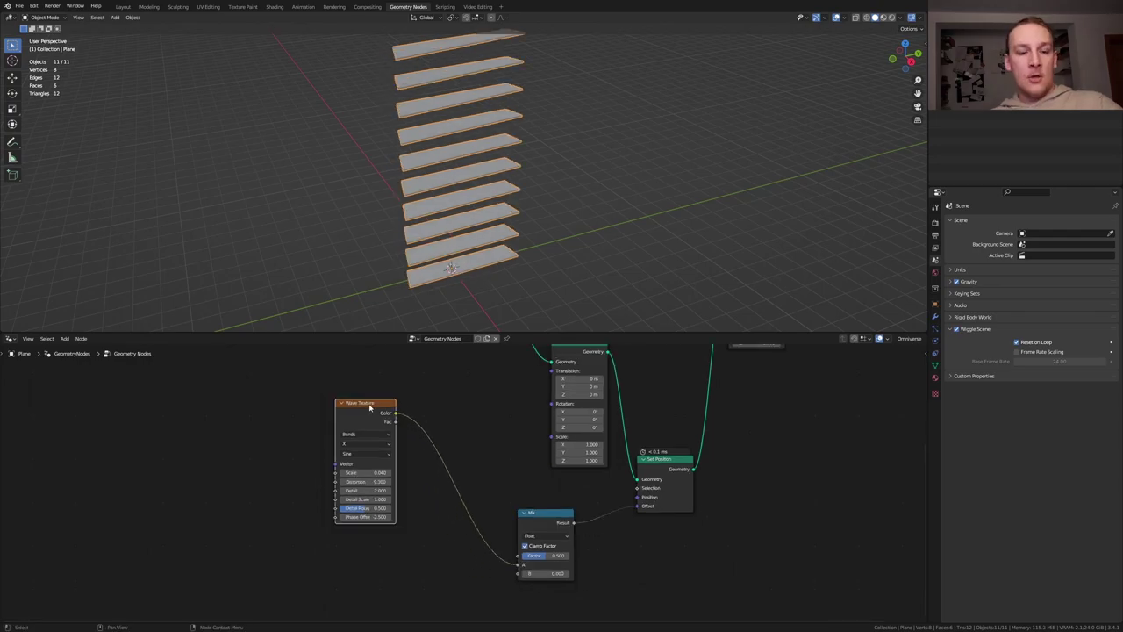
{"action": "key", "text": "shift+d"}
{"action": "left_click", "coordinate": [368, 552]}
{"action": "middle_click_drag", "start_coordinate": [368, 553], "coordinate": [358, 480]}
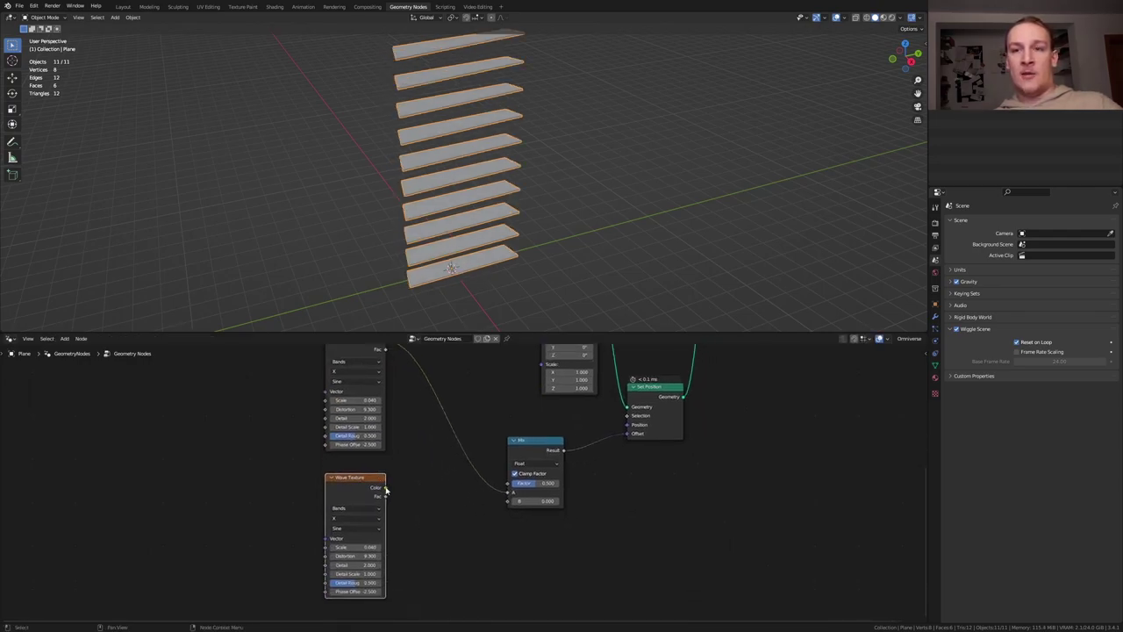
{"action": "left_click_drag", "start_coordinate": [386, 488], "coordinate": [510, 501]}
- Set the duplicated Wave Texture's phase offset to 2.5 and the Mix factor to 0
{"action": "left_click", "coordinate": [367, 593]}
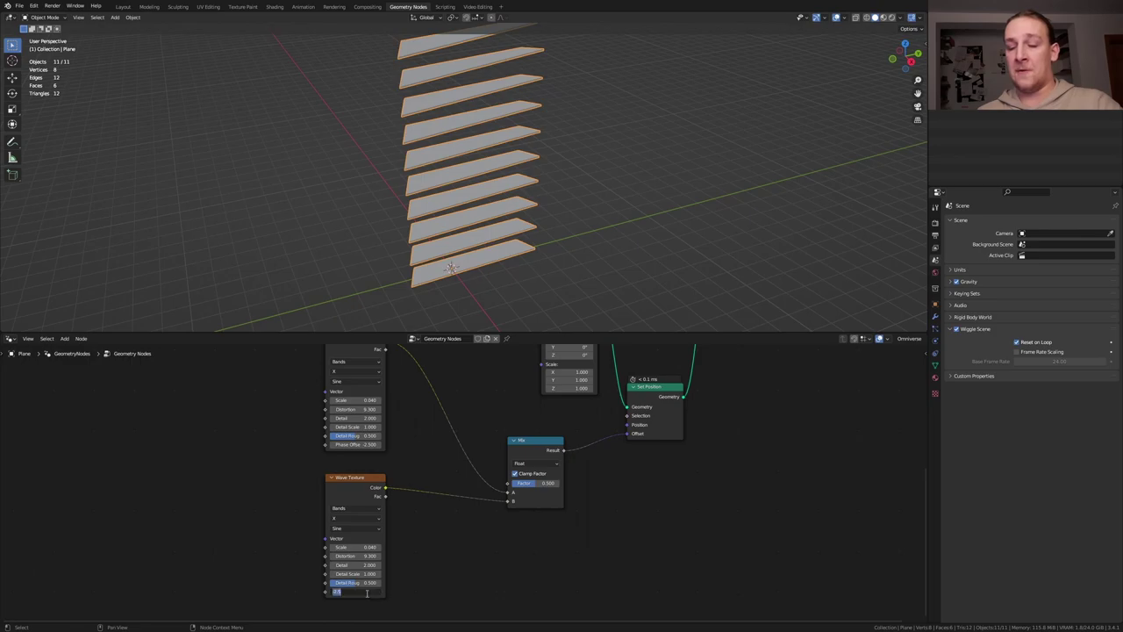
{"action": "type", "text": "2.5"}
{"action": "key", "text": "Return"}
{"action": "left_click_drag", "start_coordinate": [545, 484], "coordinate": [509, 483]}
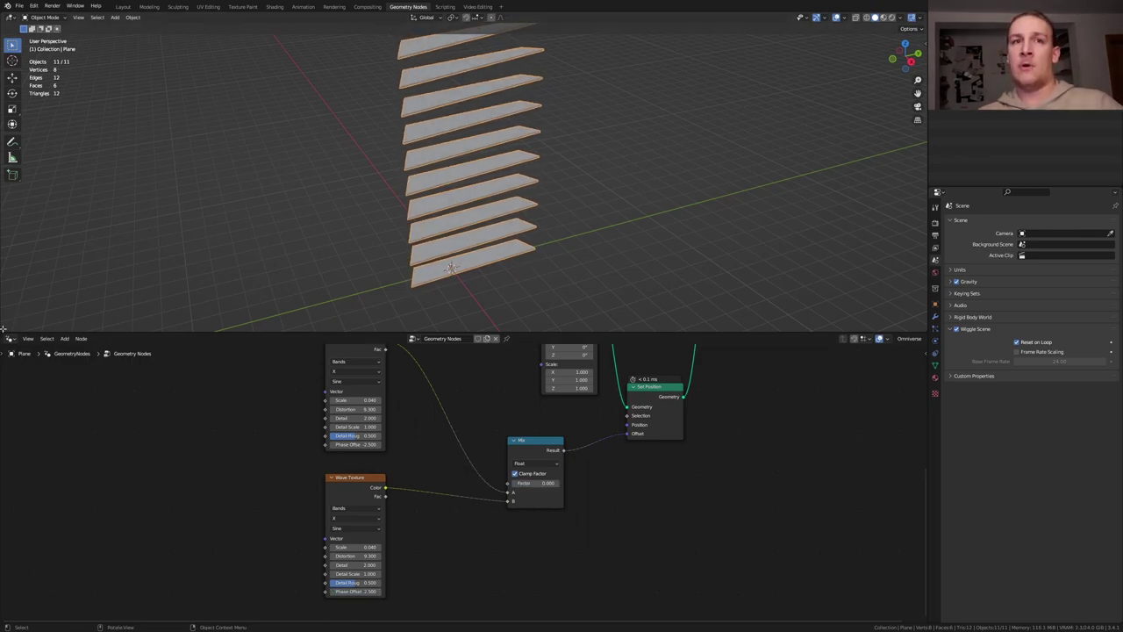
- Split off a timeline area between the viewport and the node editor and set the end frame to 150
{"action": "left_click_drag", "start_coordinate": [4, 328], "coordinate": [14, 274]}
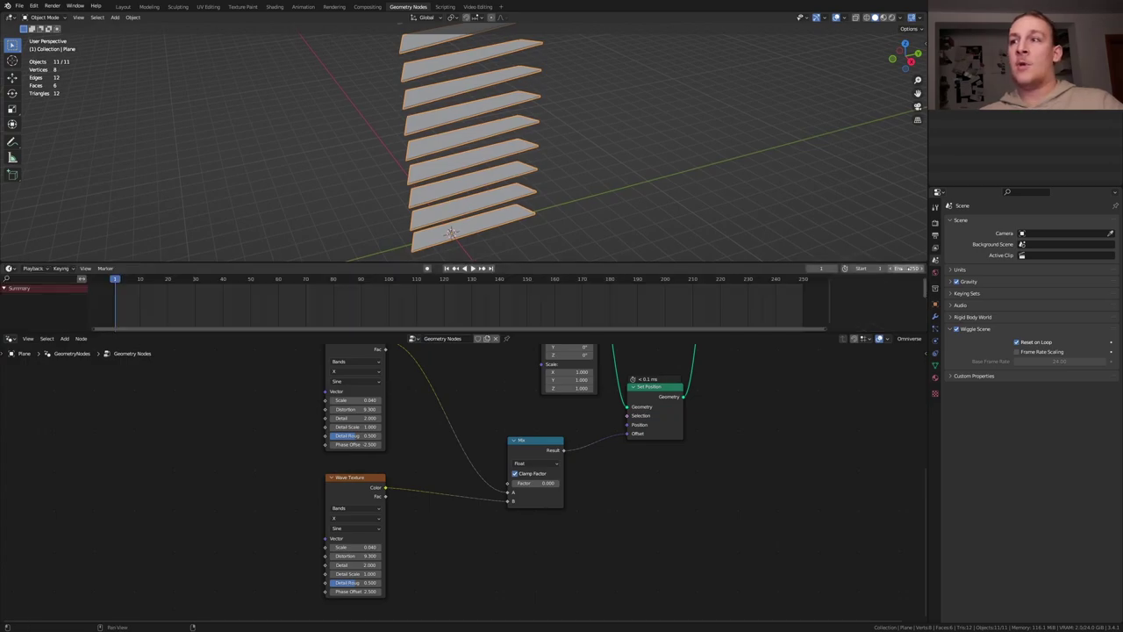
{"action": "left_click", "coordinate": [906, 269]}
{"action": "key", "text": "Return"}
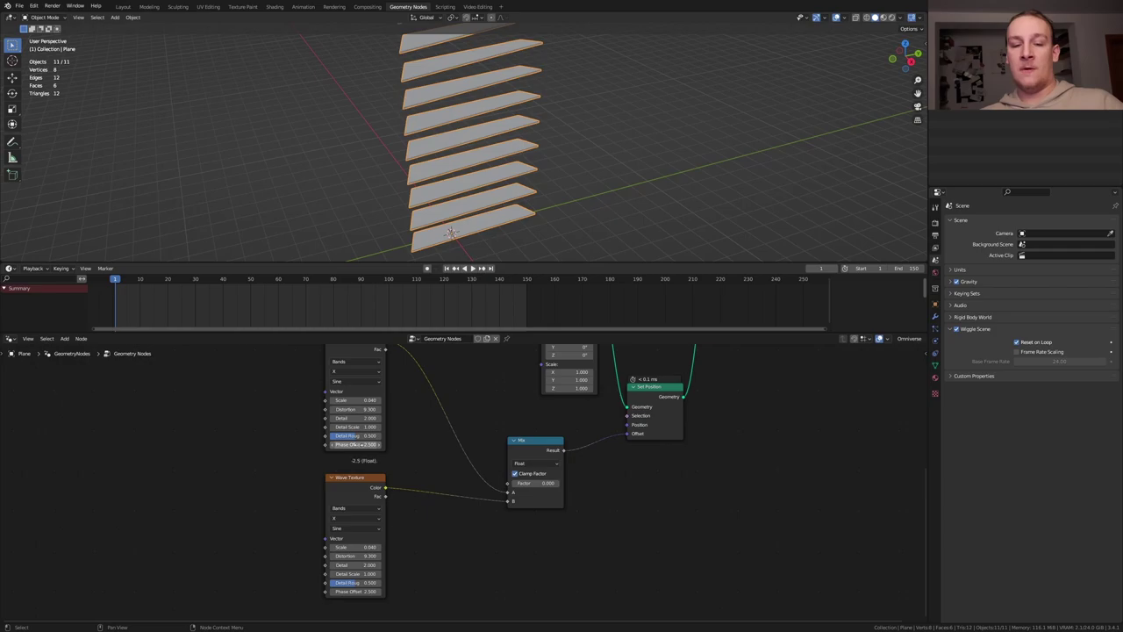
- Insert keyframes at frame 1 on both Wave Textures' phase offsets and on the Mix factor
{"action": "key", "text": "i"}
{"action": "key", "text": "i"}
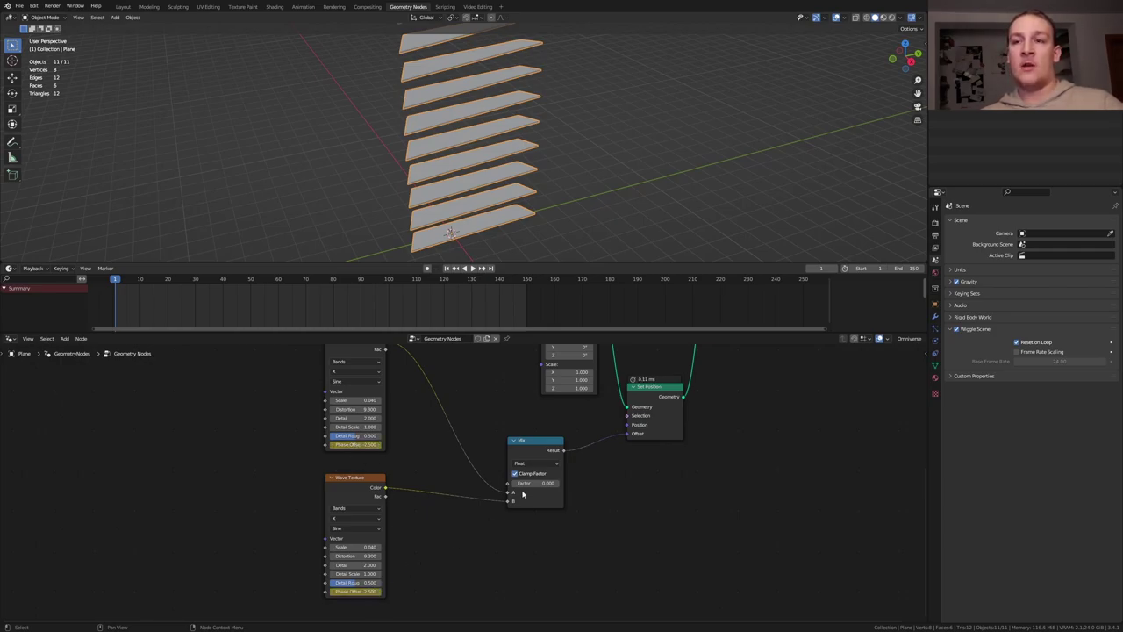
{"action": "key", "text": "i"}
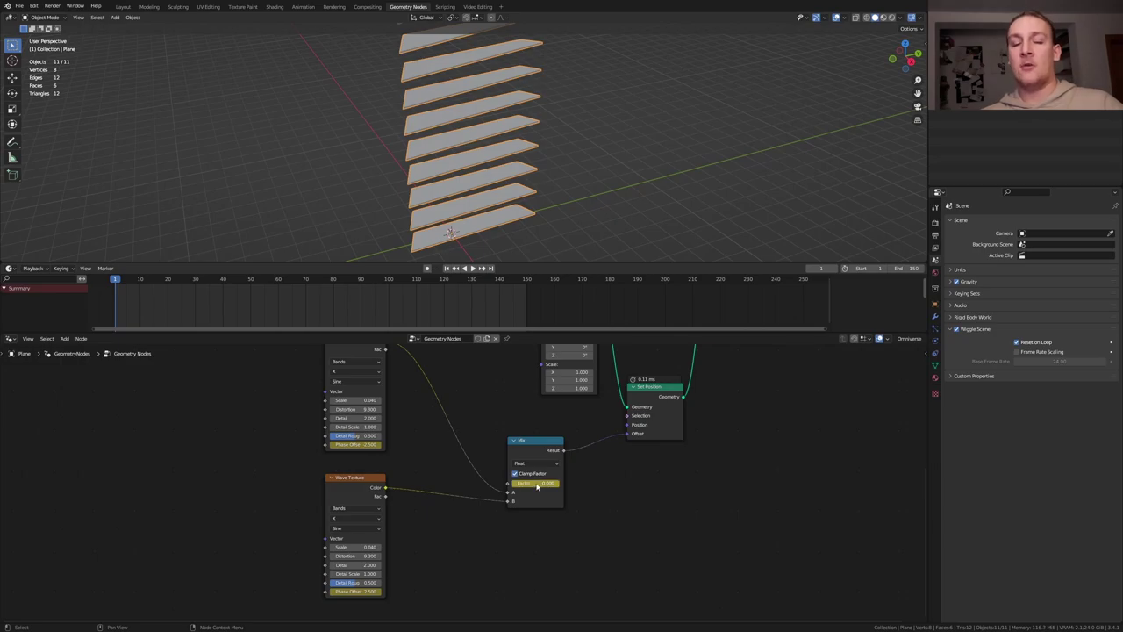
- At frame 151, set the first Wave Texture's phase offset to 2.5 and insert a keyframe on it
{"action": "key", "text": "shift+Right"}
{"action": "key", "text": "Right"}
{"action": "left_click", "coordinate": [356, 445]}
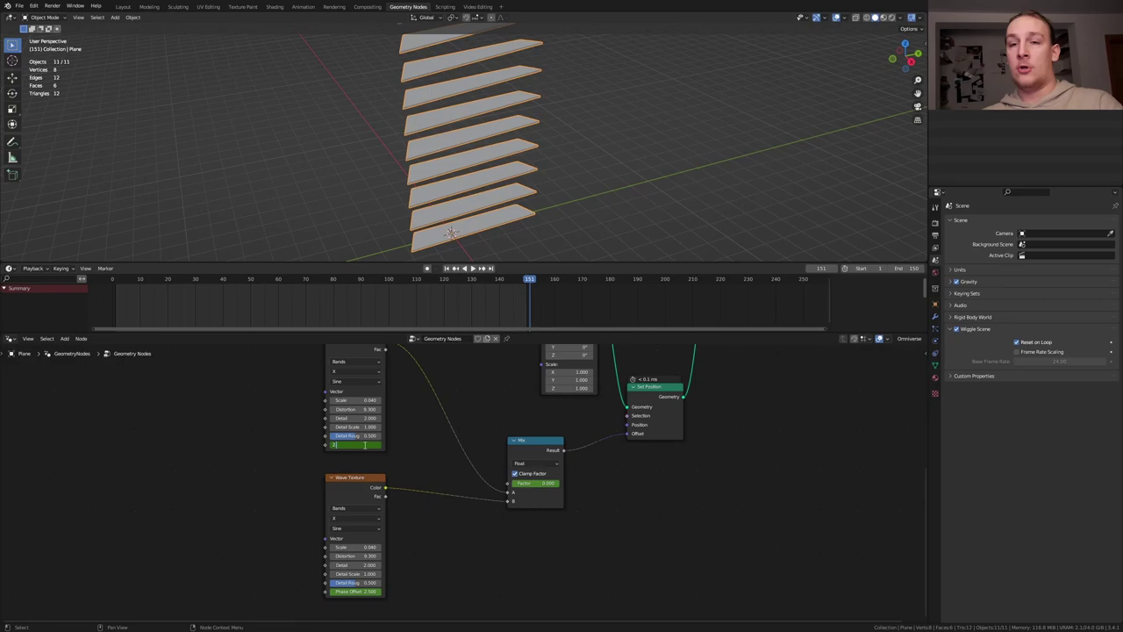
{"action": "type", "text": "2.5"}
{"action": "key", "text": "Return"}
{"action": "key", "text": "i"}
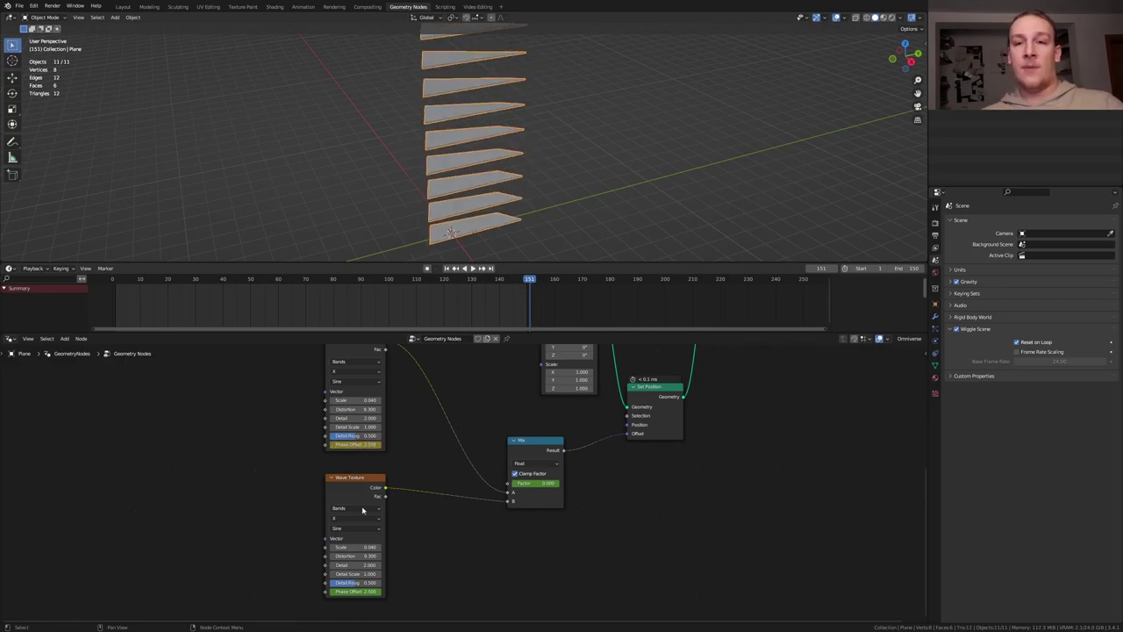
- At frame 151, set the second Wave Texture's phase offset to -2.5 and insert a keyframe on it
{"action": "left_click", "coordinate": [356, 592]}
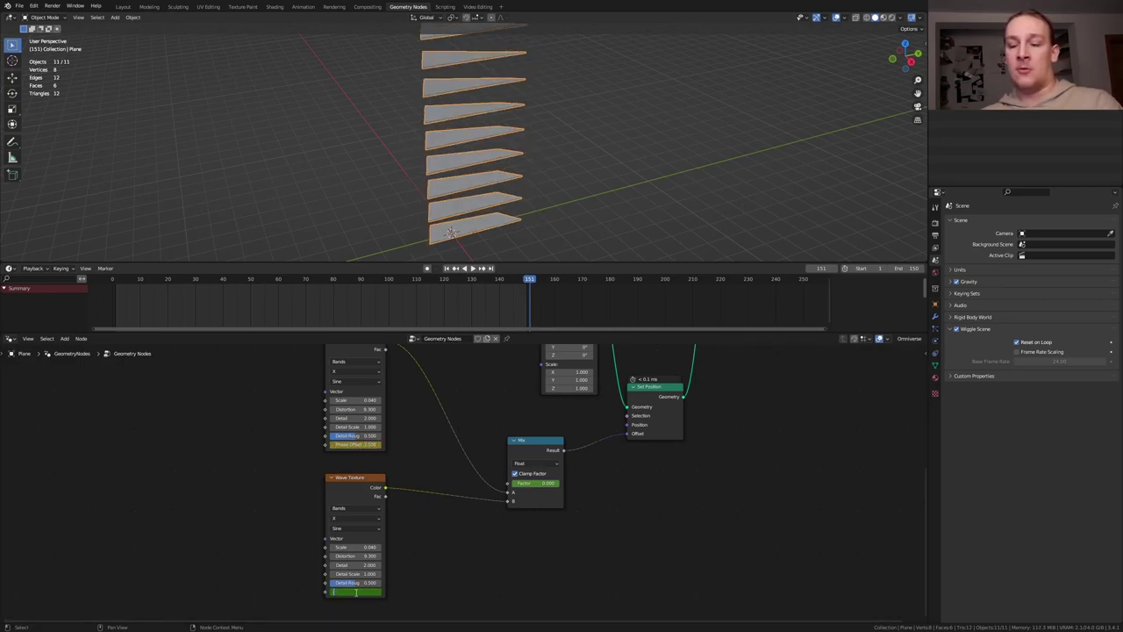
{"action": "type", "text": "-2.5"}
{"action": "key", "text": "Return"}
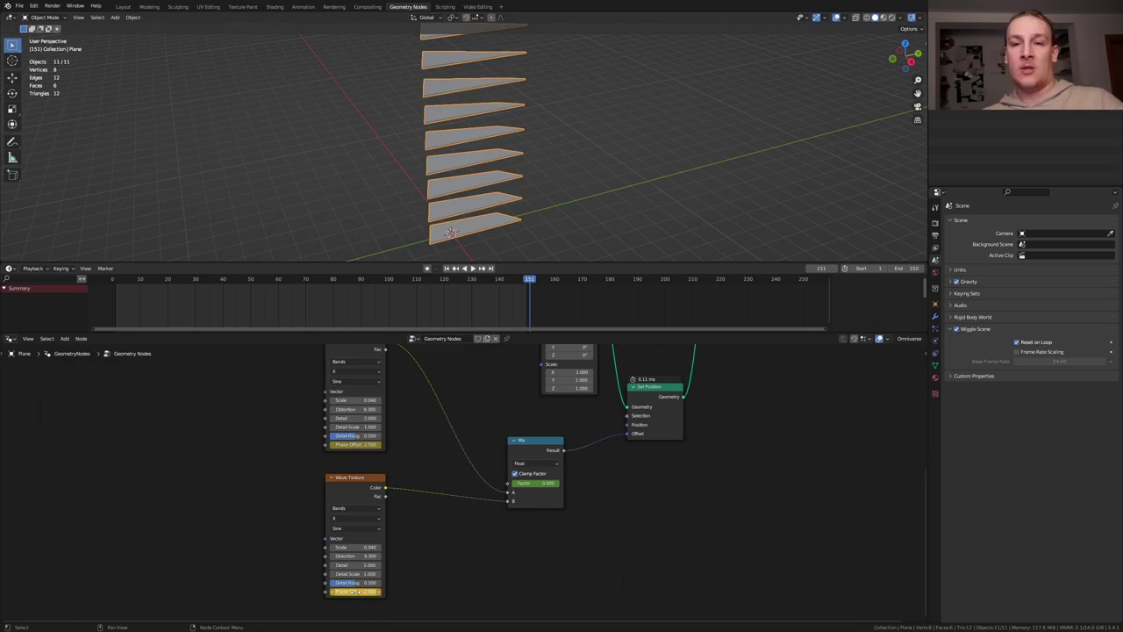
- Set the Mix factor to 1, keyframe it at frame 151, and switch the keyframes to Linear interpolation
{"action": "left_click_drag", "start_coordinate": [525, 484], "coordinate": [562, 487]}
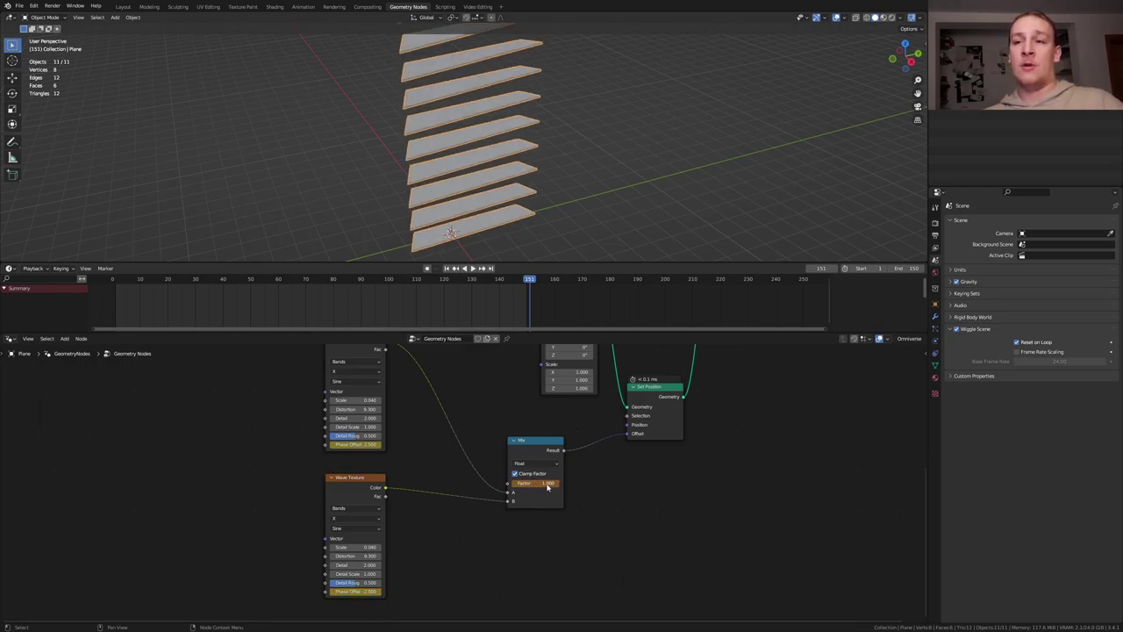
{"action": "key", "text": "i"}
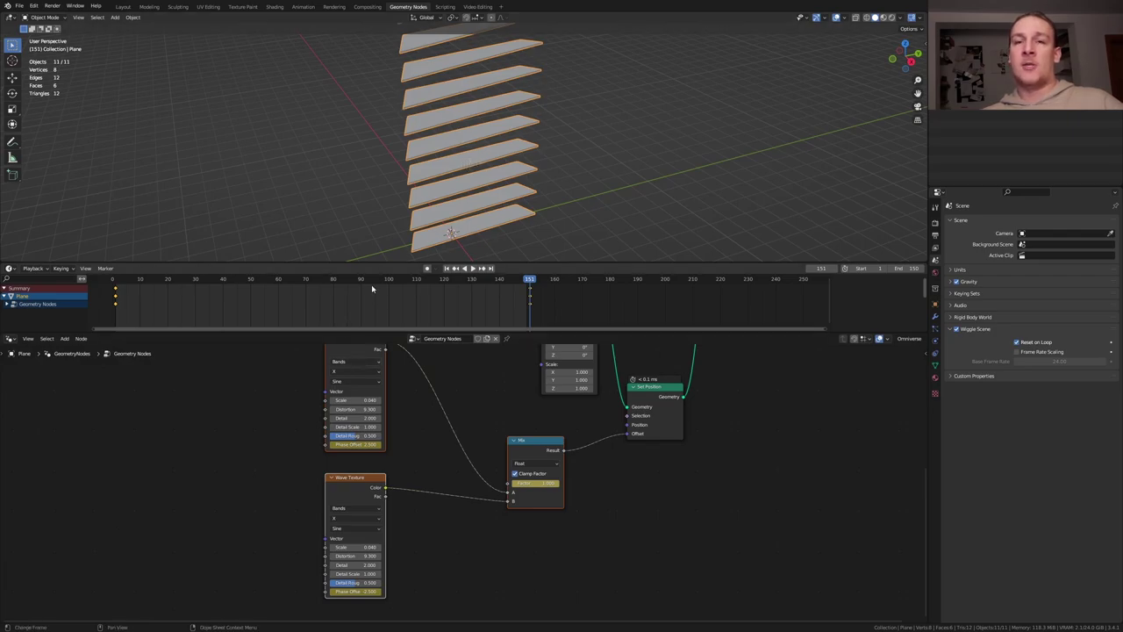
{"action": "key", "text": "t"}
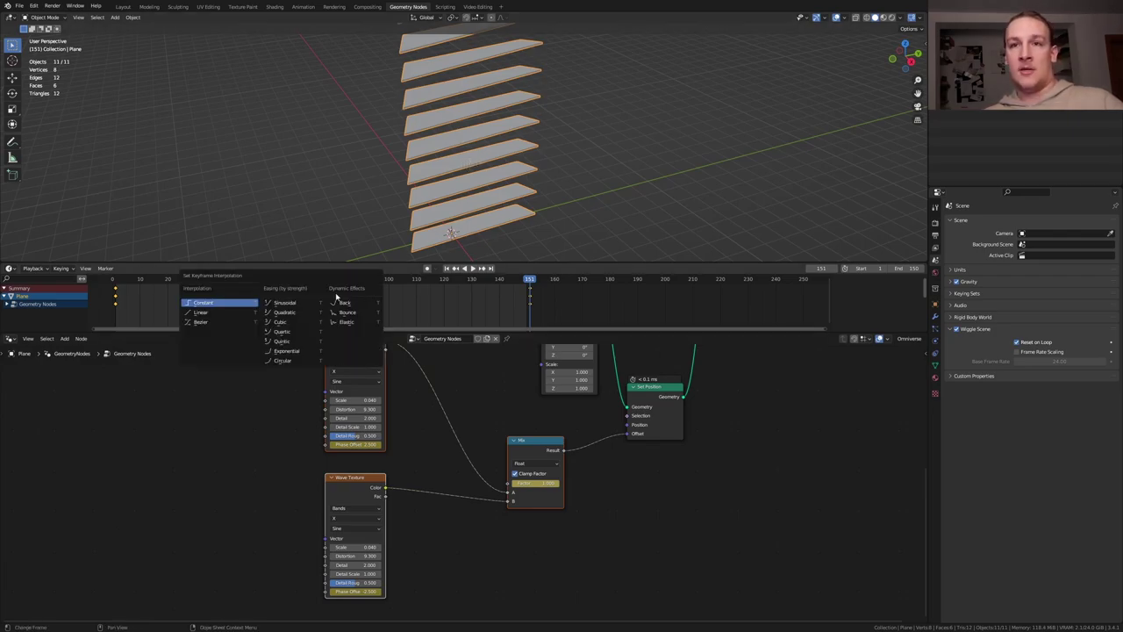
{"action": "left_click", "coordinate": [225, 316]}
- Insert a Vector Math Add node between Mix and Set Position and set its X, Y and Z values to -0.5
{"action": "middle_click_drag", "start_coordinate": [648, 392], "coordinate": [556, 441]}
{"action": "key", "text": "shift+a"}
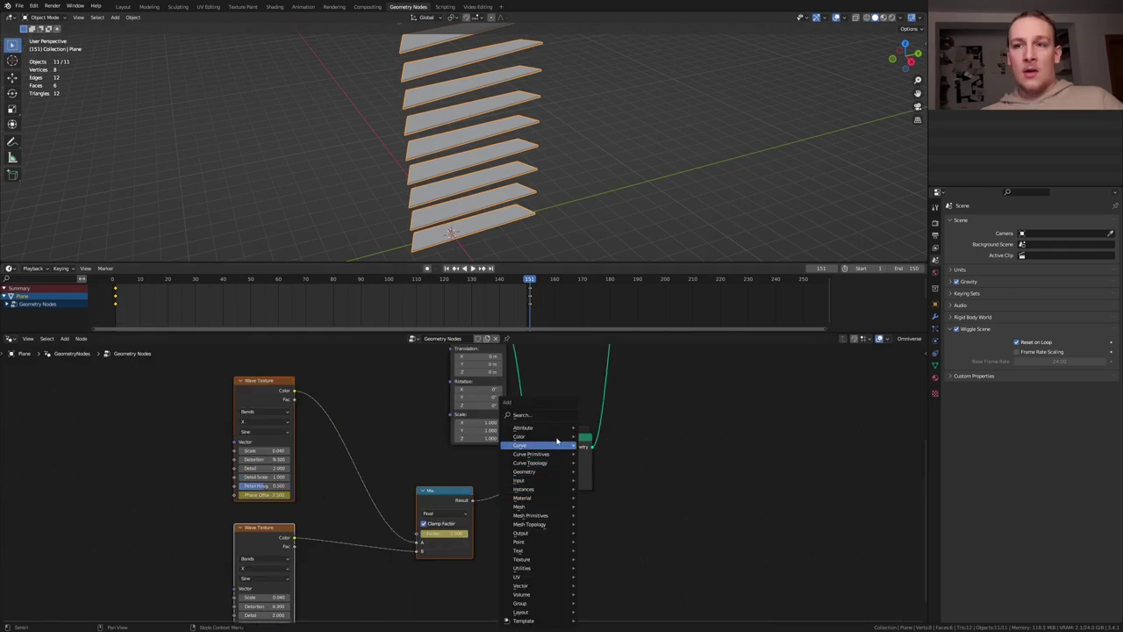
{"action": "left_click", "coordinate": [552, 418]}
{"action": "type", "text": "vec"}
{"action": "left_click", "coordinate": [530, 529]}
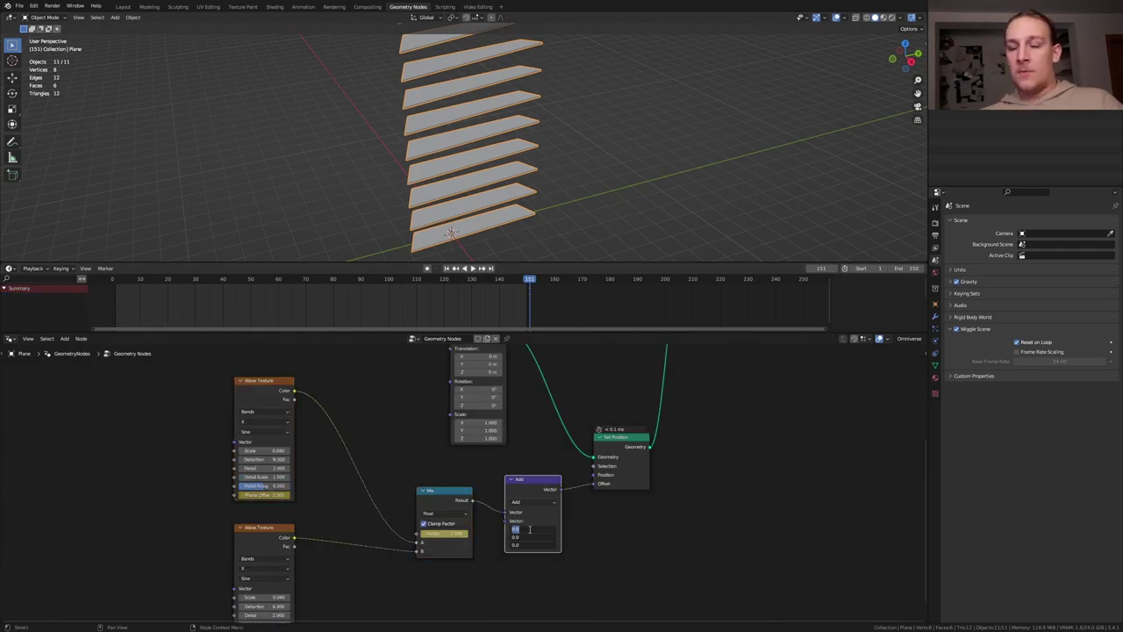
{"action": "key", "text": "BackSpace"}
{"action": "key", "text": "Return"}
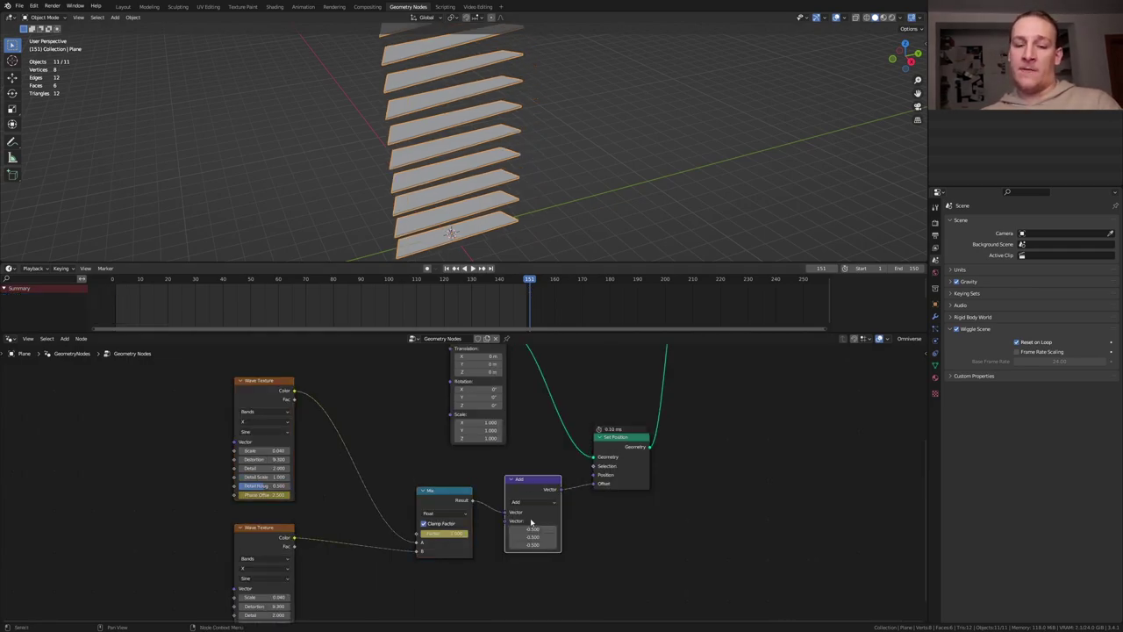
- Insert a Subdivision Surface node between Set Position and Instance on Points and set its level to 2
{"action": "scroll", "coordinate": [690, 398], "scroll_direction": "down", "scroll_amount": 1}
{"action": "middle_click_drag", "start_coordinate": [690, 397], "coordinate": [583, 472]}
{"action": "key", "text": "shift+a"}
{"action": "left_click", "coordinate": [584, 414]}
{"action": "type", "text": "sub"}
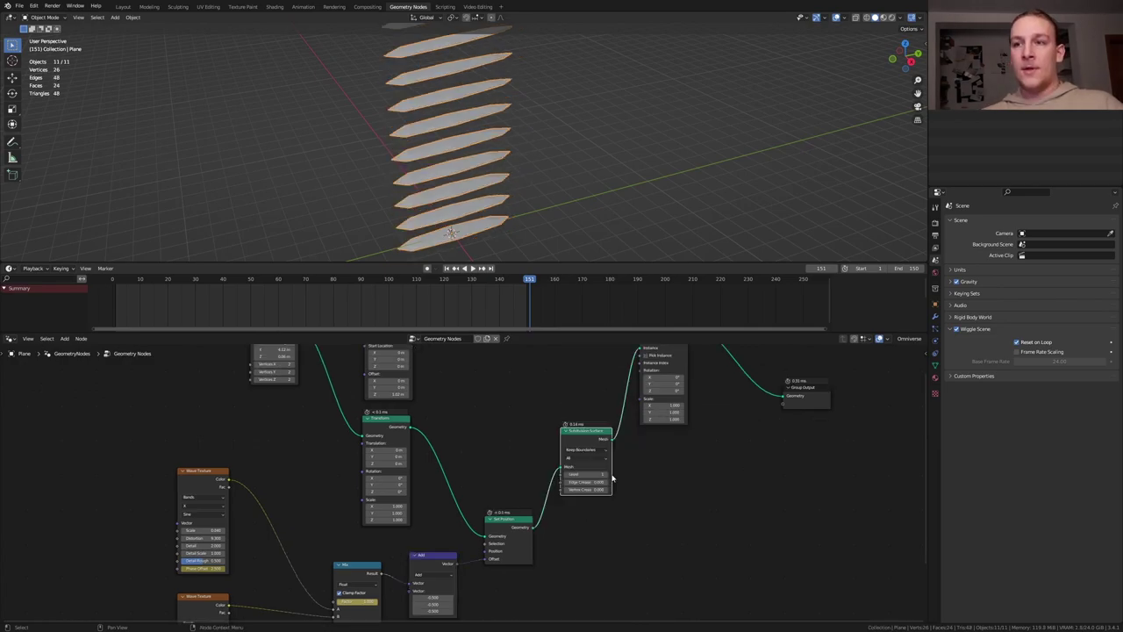
{"action": "left_click", "coordinate": [589, 475]}
{"action": "type", "text": "2"}
{"action": "key", "text": "Return"}
- Set the Cube node's Vertices X, Y and Z to 15
{"action": "middle_click_drag", "start_coordinate": [484, 415], "coordinate": [627, 538]}
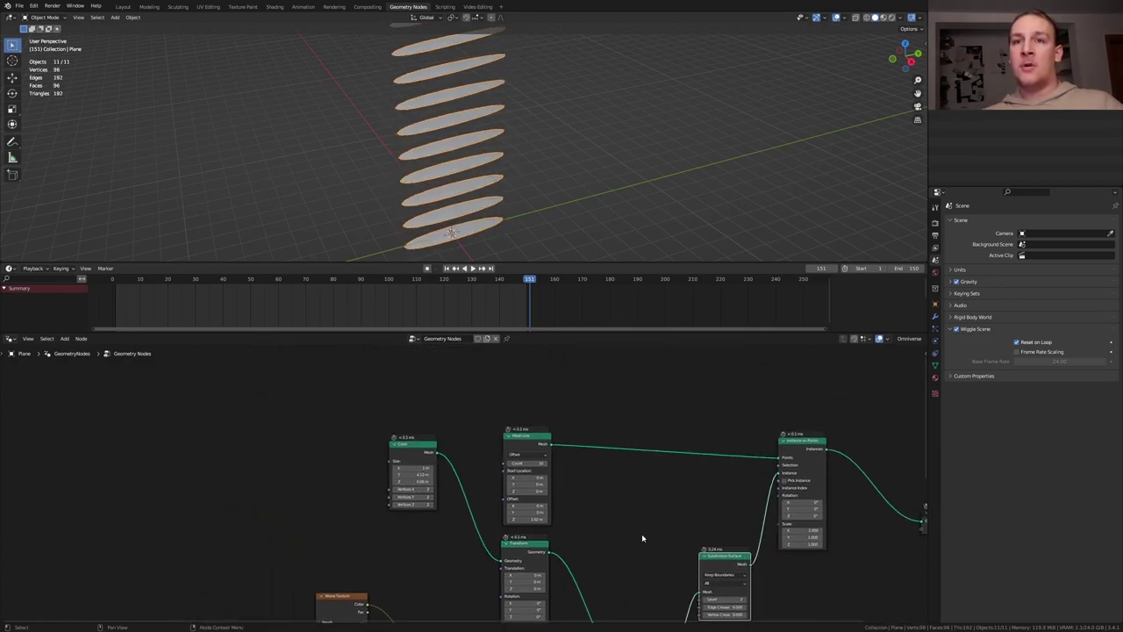
{"action": "scroll", "coordinate": [434, 479], "scroll_direction": "up", "scroll_amount": 5}
{"action": "left_click_drag", "start_coordinate": [403, 497], "coordinate": [404, 521]}
{"action": "double_click", "coordinate": [411, 497]}
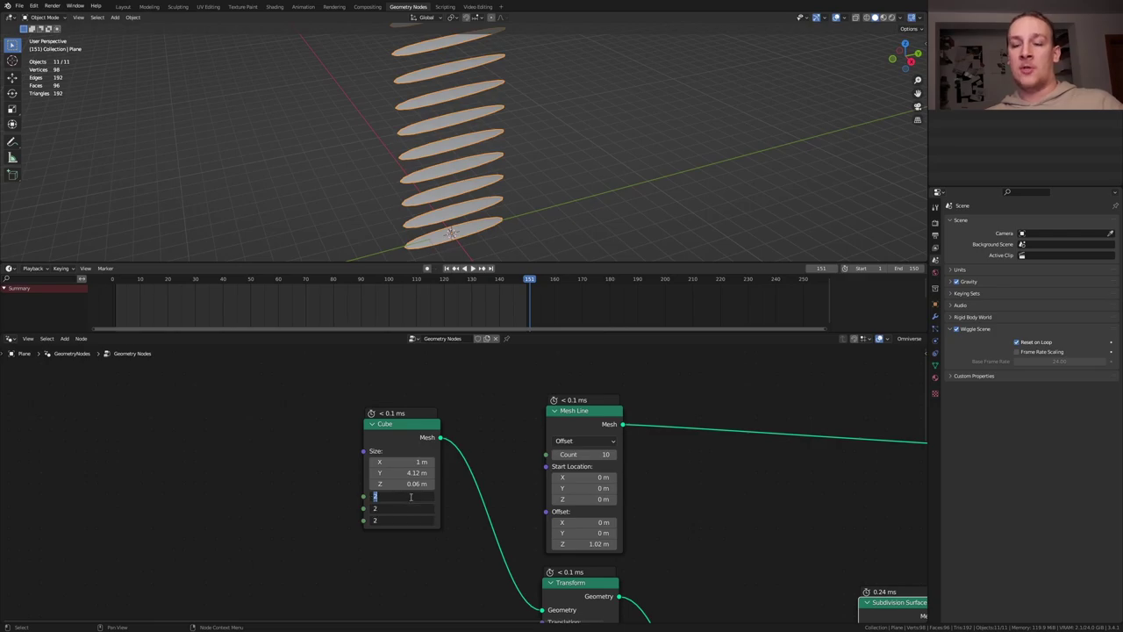
{"action": "type", "text": "1"}
{"action": "key", "text": "Return"}
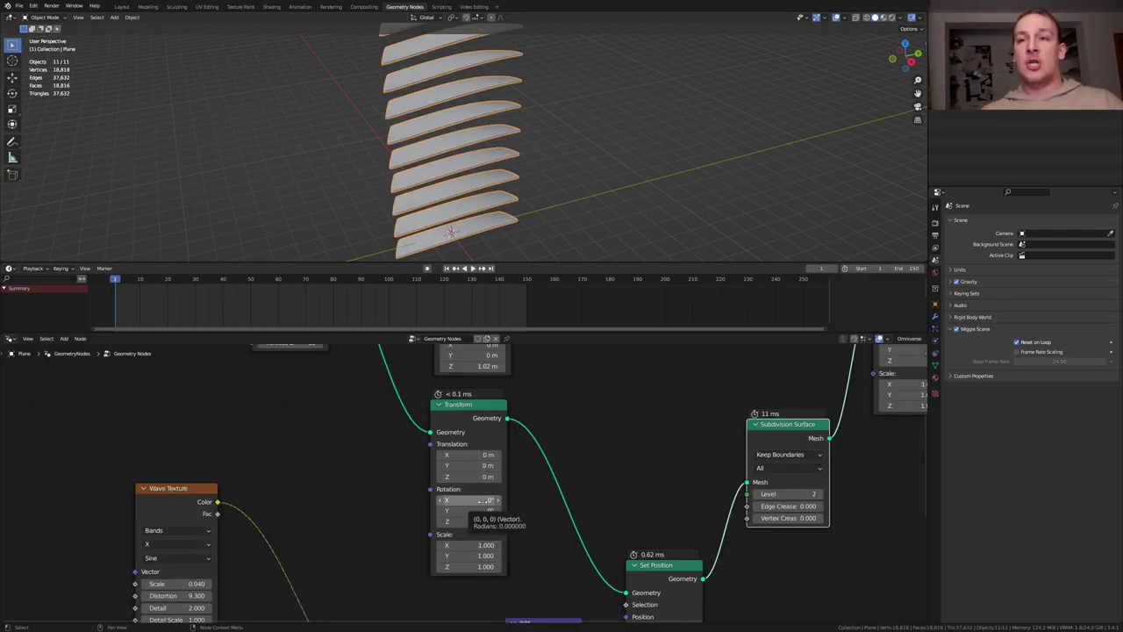
- Keyframe the Transform node's rotation at 0° on frame 1 and 360° in Z on frame 151, with Linear interpolation
{"action": "key", "text": "i"}
{"action": "left_click", "coordinate": [492, 268]}
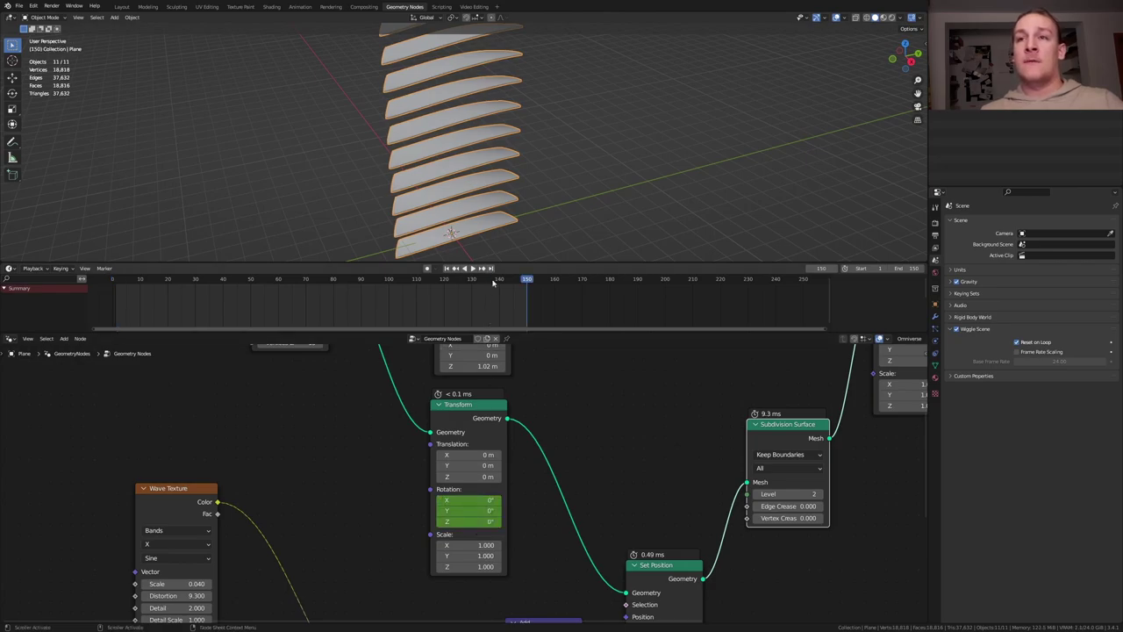
{"action": "left_click_drag", "start_coordinate": [489, 500], "coordinate": [483, 523]}
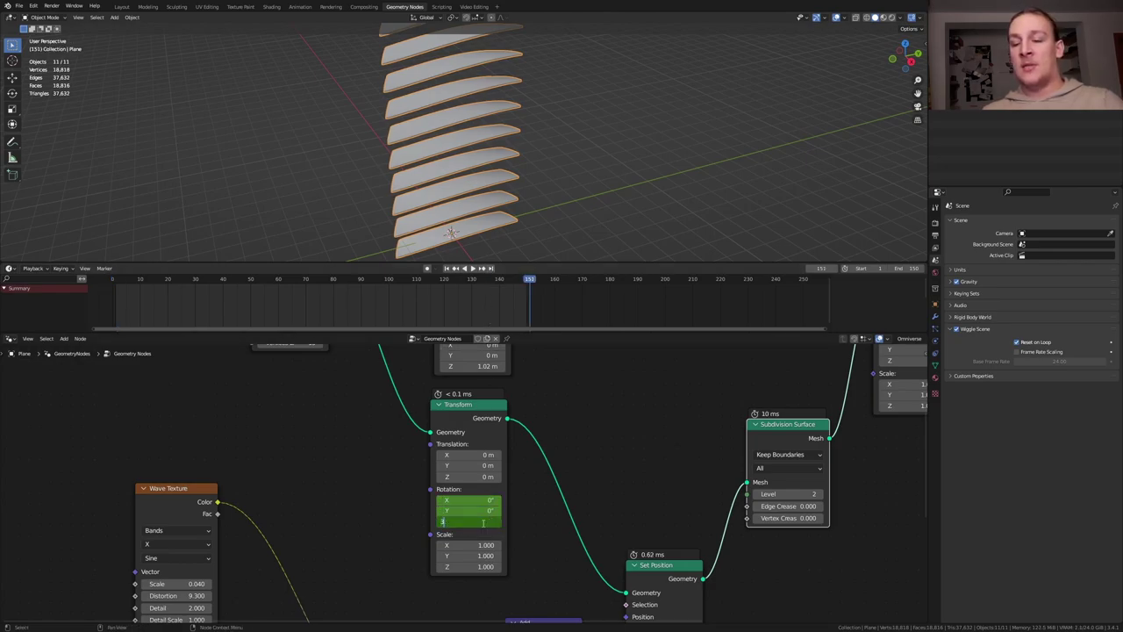
{"action": "type", "text": "360"}
{"action": "key", "text": "Return"}
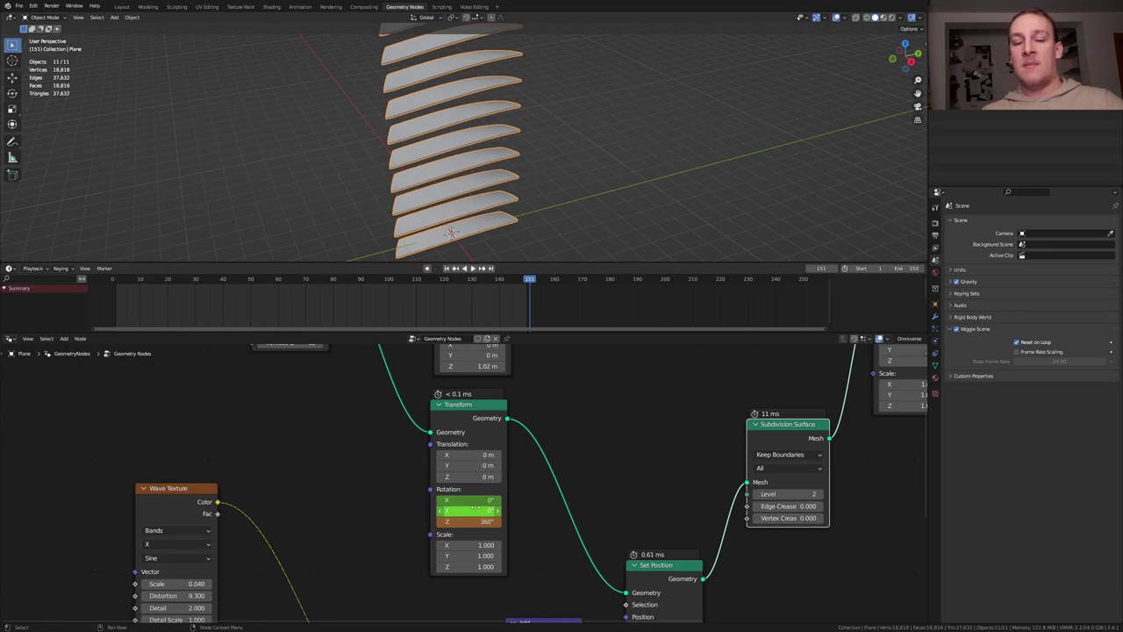
{"action": "key", "text": "i"}
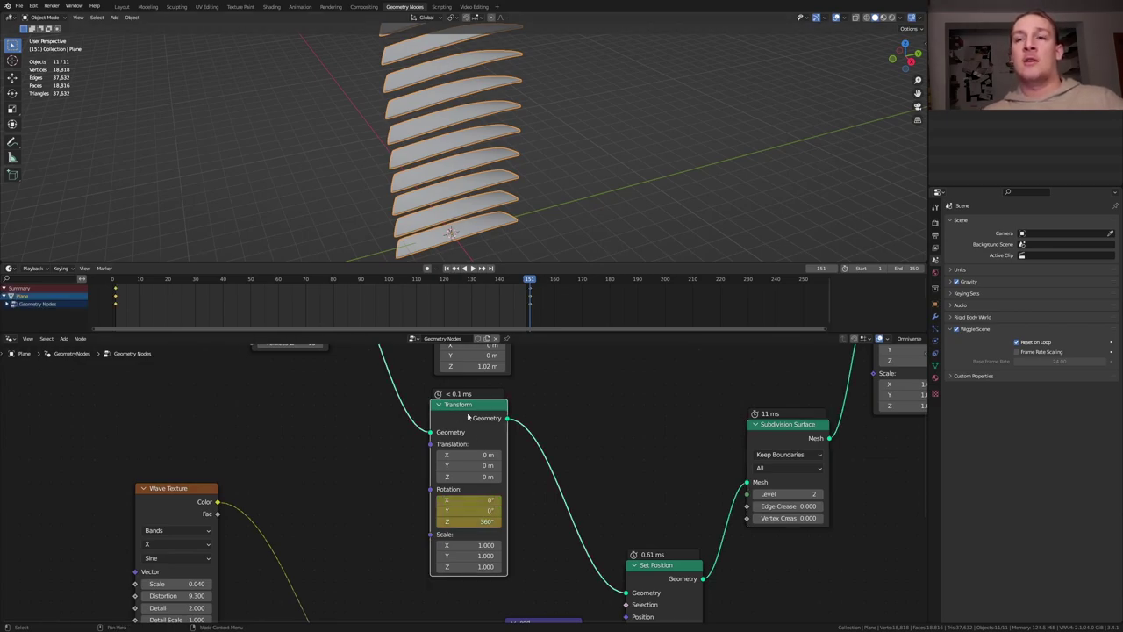
{"action": "key", "text": "t"}
{"action": "left_click", "coordinate": [333, 307]}
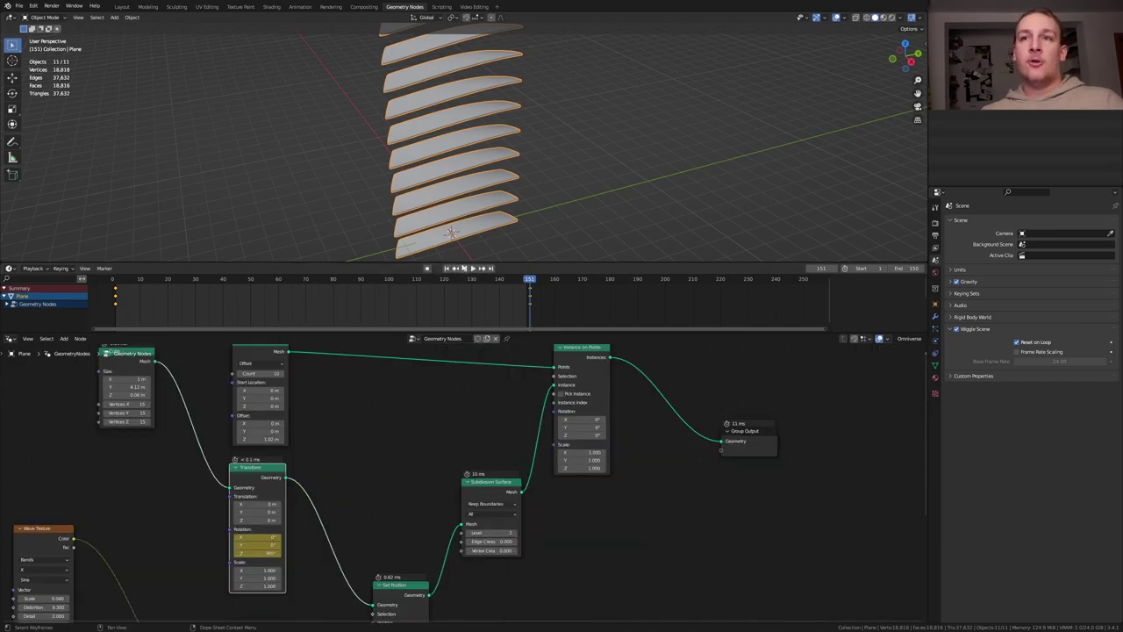
- Close the timeline area by joining it into the 3D viewport
{"action": "right_click", "coordinate": [464, 262]}
{"action": "left_click", "coordinate": [464, 286]}
{"action": "left_click", "coordinate": [465, 290]}
- Insert a Set Shade Smooth node between Instance on Points and Group Output
{"action": "key", "text": "shift+a"}
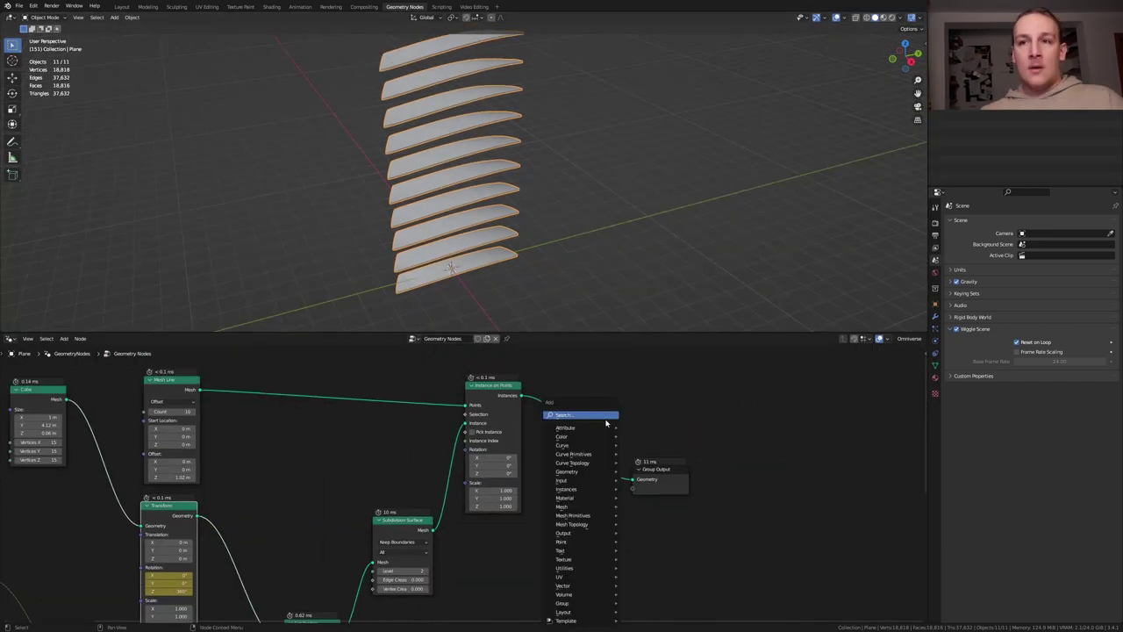
{"action": "left_click", "coordinate": [606, 419]}
{"action": "type", "text": "s"}
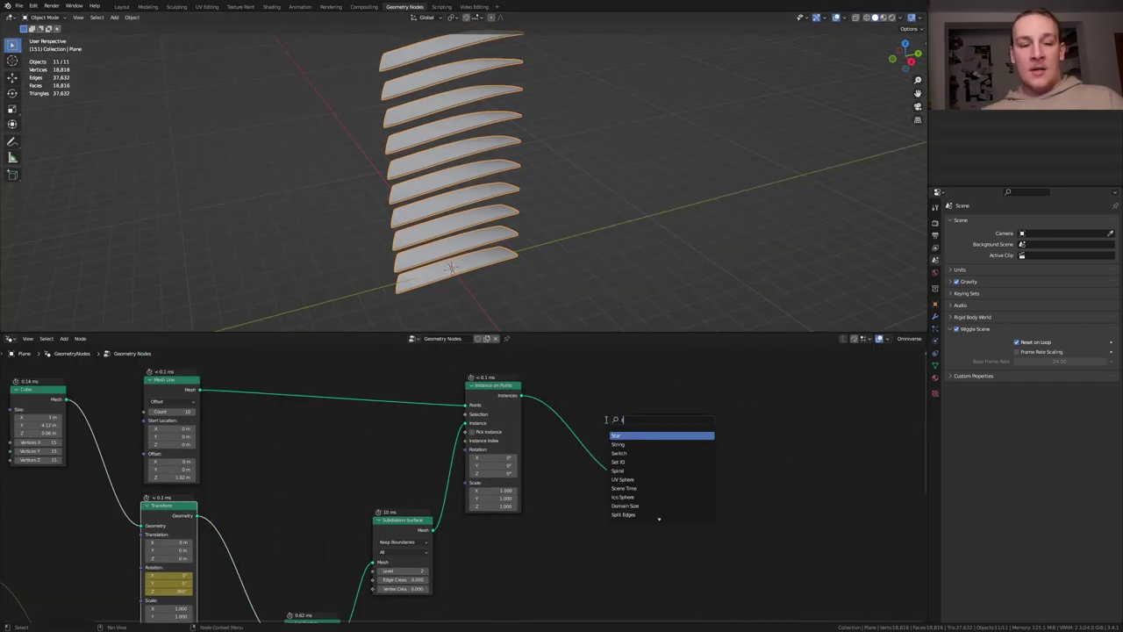
{"action": "type", "text": "et t"}
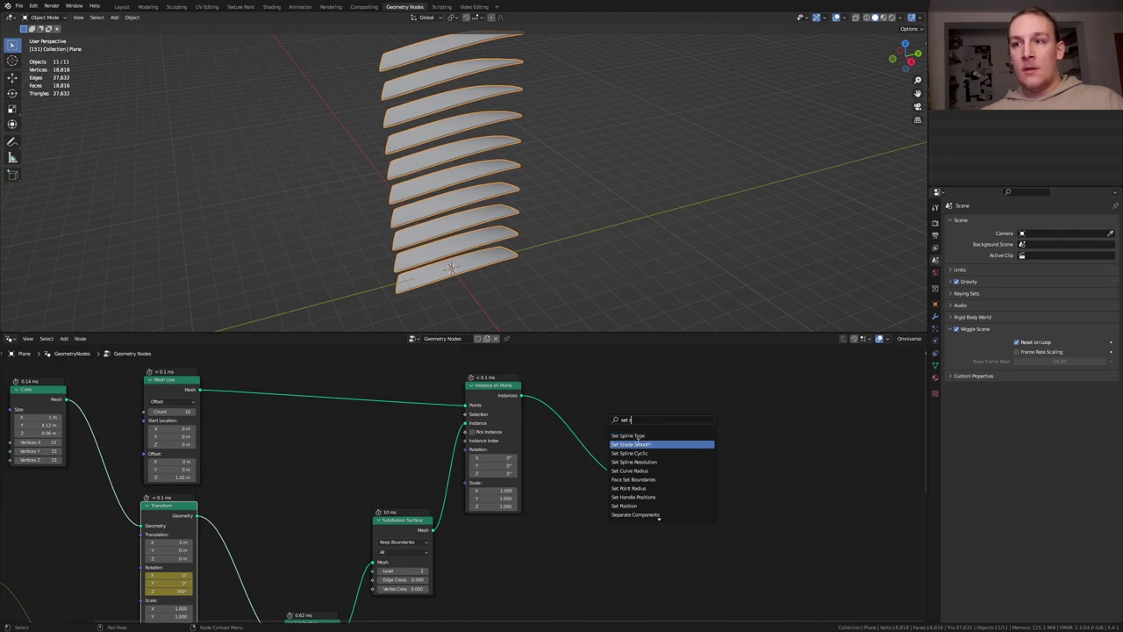
{"action": "left_click", "coordinate": [632, 444]}
{"action": "left_click", "coordinate": [581, 402]}
- Add a Grid mesh primitive node above the Set Shade Smooth node
{"action": "key", "text": "shift+a"}
{"action": "left_click", "coordinate": [638, 399]}
{"action": "type", "text": "gri"}
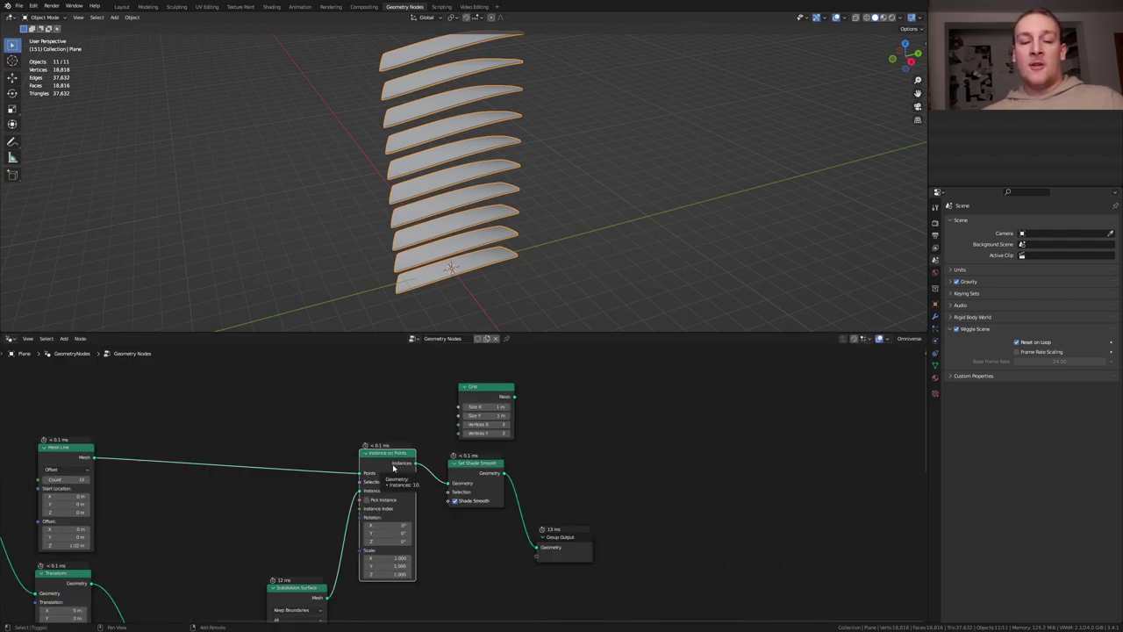
- Duplicate Instance on Points before Group Output, feeding the Grid into its Points and the Set Shade Smooth geometry into its Instance input
{"action": "left_click", "coordinate": [393, 467]}
{"action": "key", "text": "shift+d"}
{"action": "left_click", "coordinate": [568, 463]}
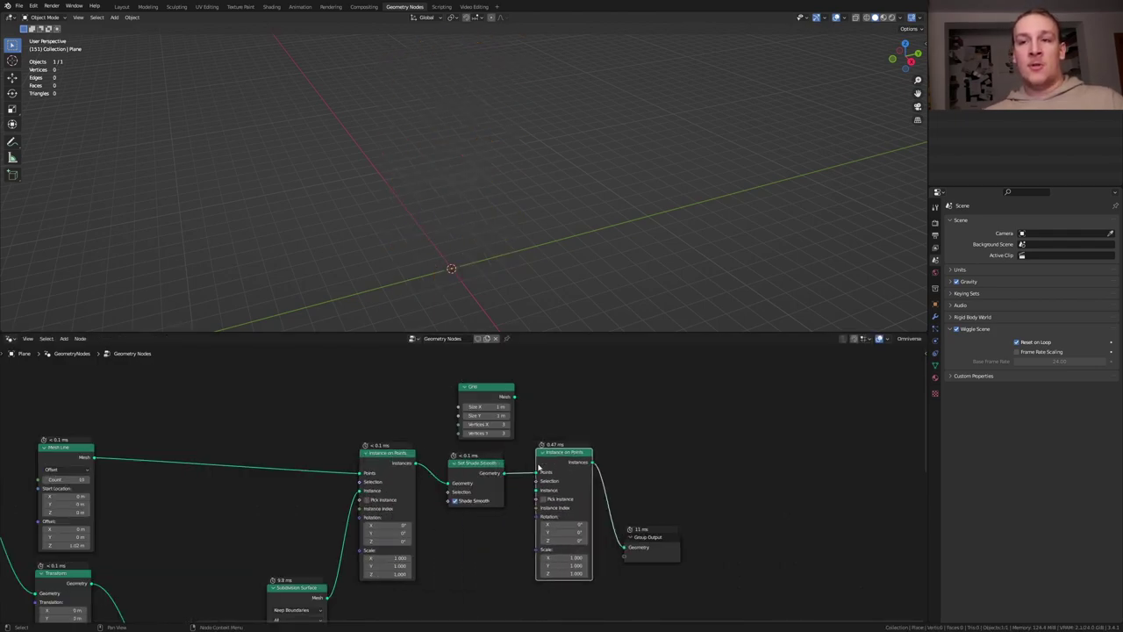
{"action": "left_click_drag", "start_coordinate": [537, 472], "coordinate": [537, 492]}
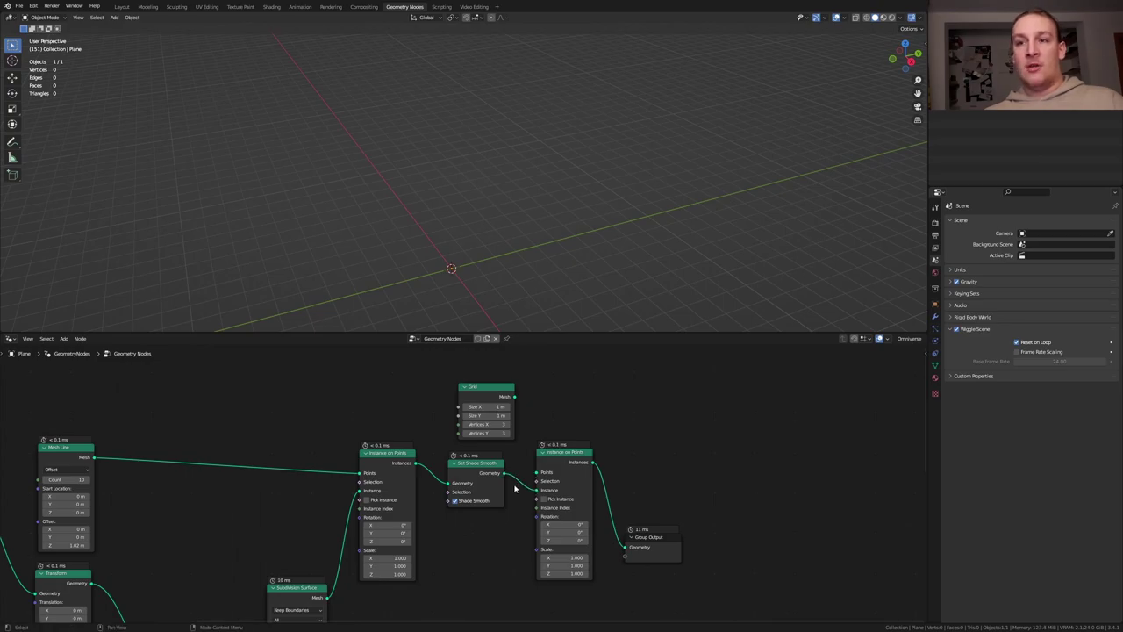
{"action": "left_click_drag", "start_coordinate": [515, 397], "coordinate": [534, 477]}
- Set the Grid's Size X and Y to 39.6 m and its Vertices X and Y to 9
{"action": "left_click", "coordinate": [487, 406]}
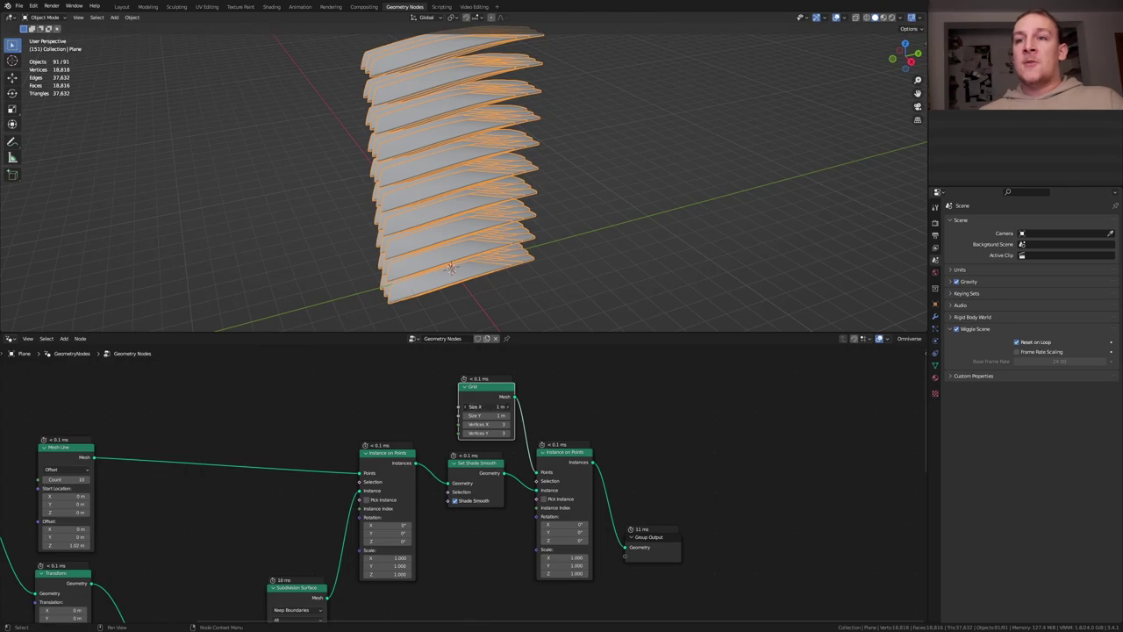
{"action": "type", "text": "39.6"}
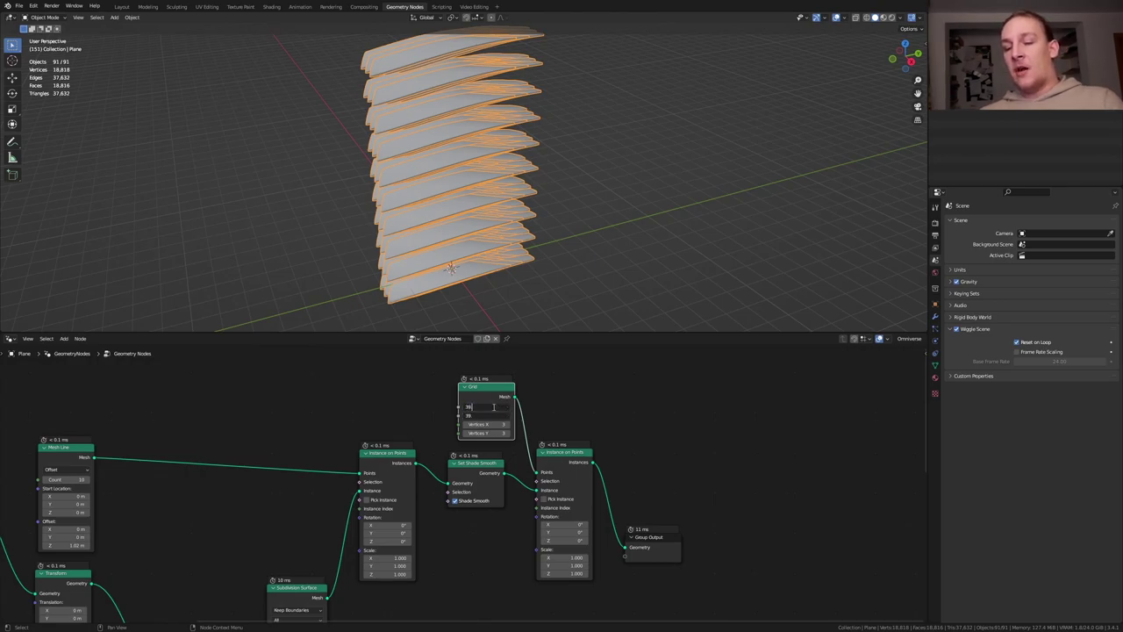
{"action": "key", "text": "Return"}
{"action": "left_click_drag", "start_coordinate": [493, 423], "coordinate": [491, 429]}
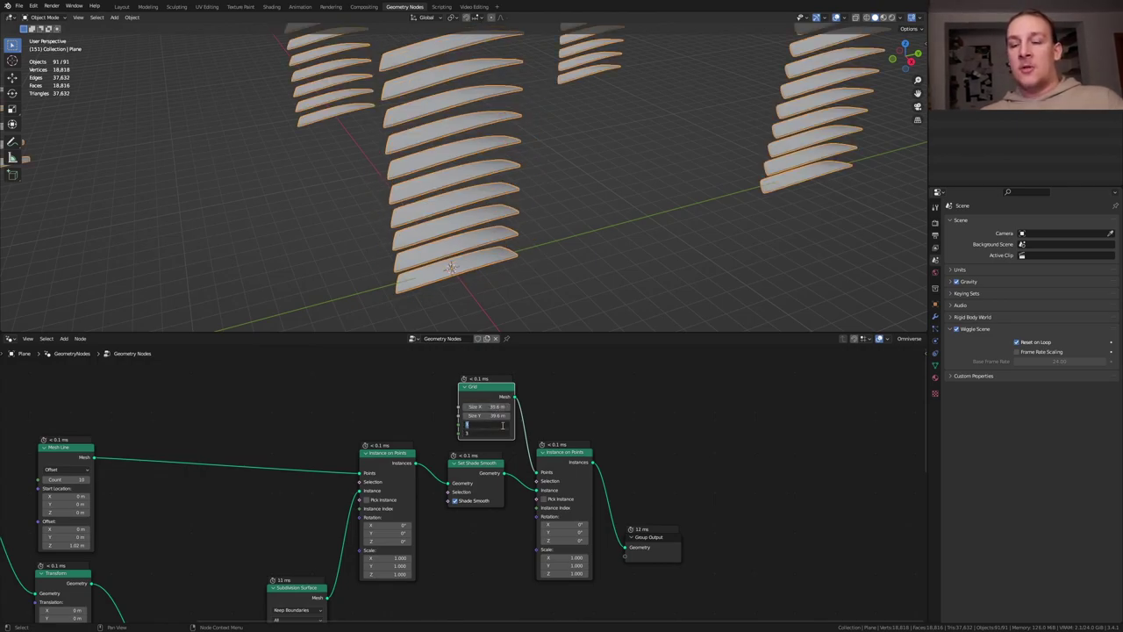
{"action": "type", "text": "9"}
{"action": "key", "text": "Return"}
- Insert a Store Named Attribute node after Set Shade Smooth, name the attribute Color and set its data type to Color
{"action": "key", "text": "shift+a"}
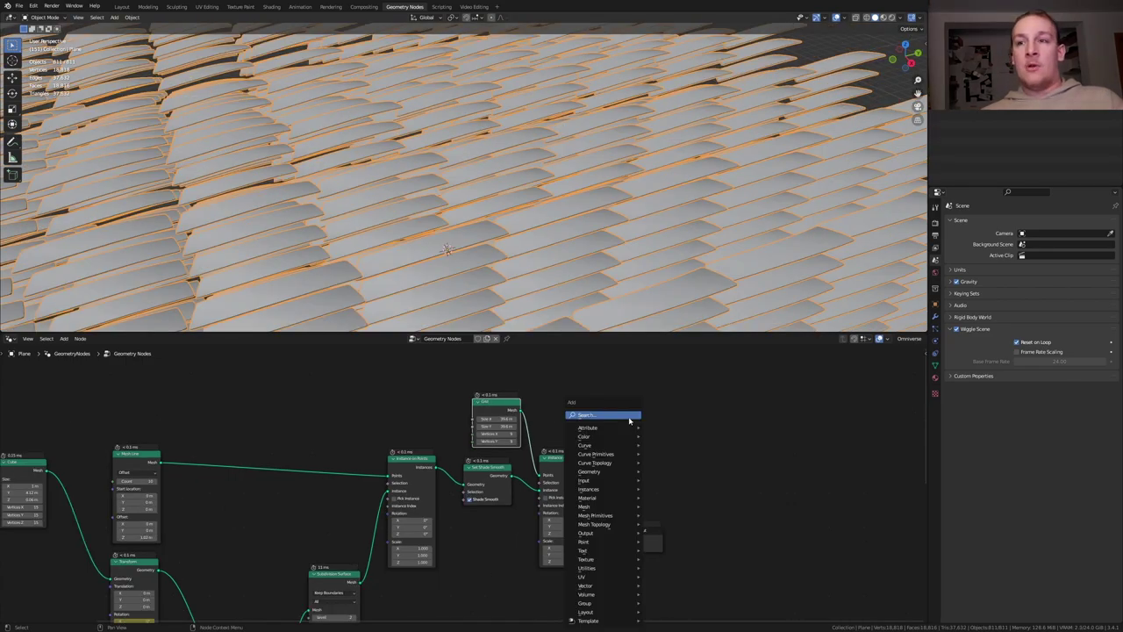
{"action": "left_click", "coordinate": [629, 419]}
{"action": "type", "text": "sto"}
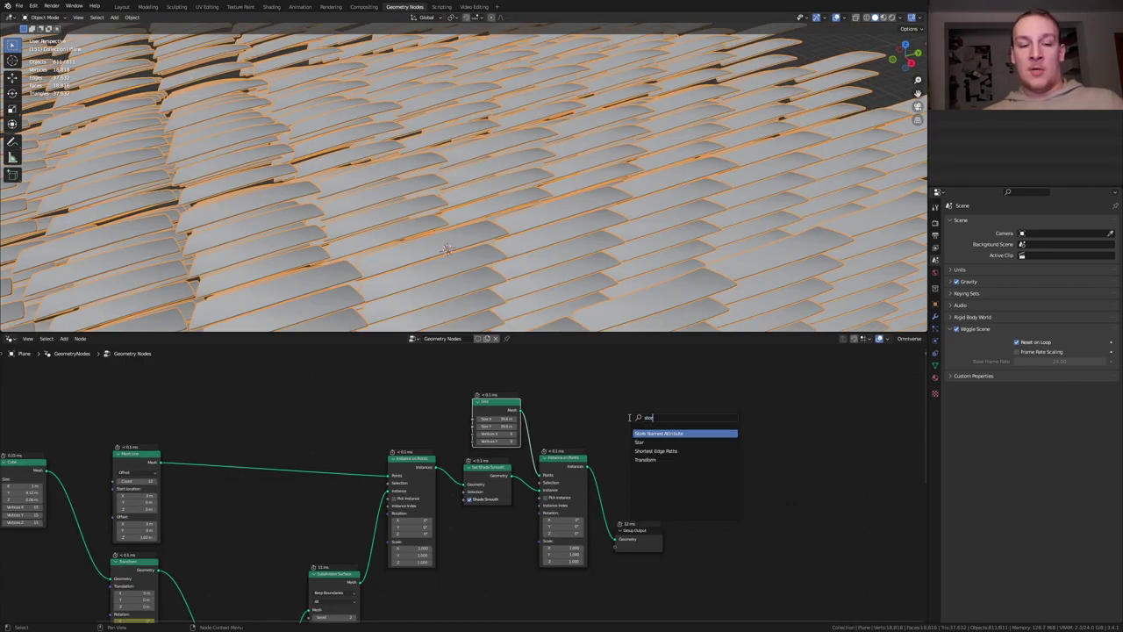
{"action": "left_click", "coordinate": [668, 433]}
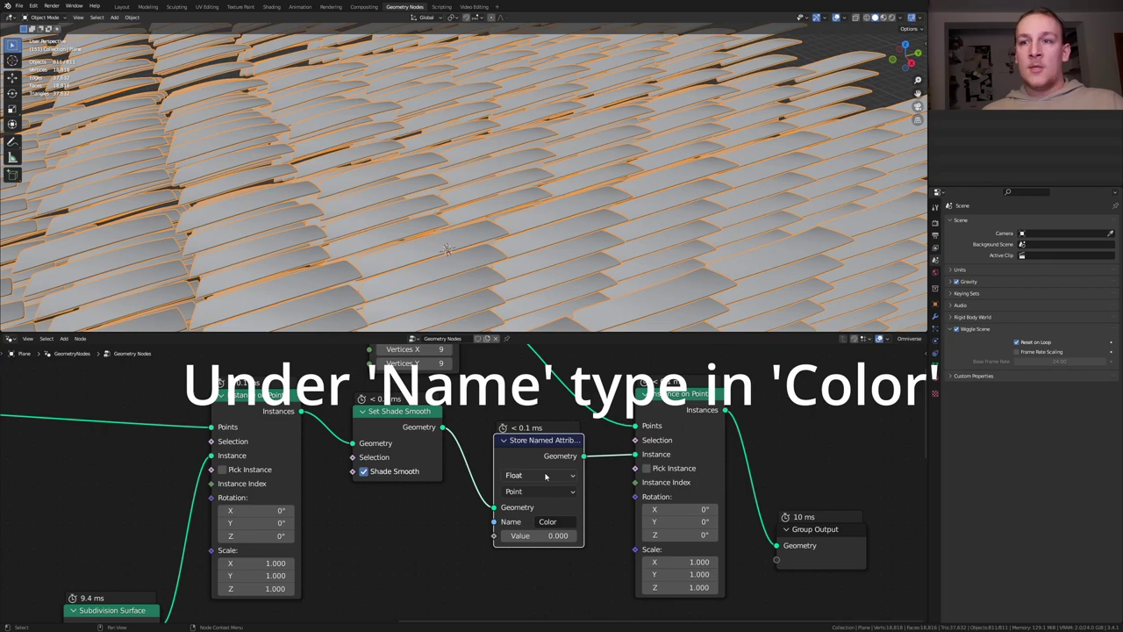
{"action": "left_click", "coordinate": [546, 477]}
{"action": "left_click", "coordinate": [542, 535]}
- Add a Normal node and connect it to the Value input of Store Named Attribute
{"action": "scroll", "coordinate": [541, 532], "scroll_direction": "down", "scroll_amount": 2}
{"action": "middle_click_drag", "start_coordinate": [541, 531], "coordinate": [549, 496]}
{"action": "key", "text": "shift+a"}
{"action": "left_click", "coordinate": [524, 375]}
{"action": "type", "text": "nor"}
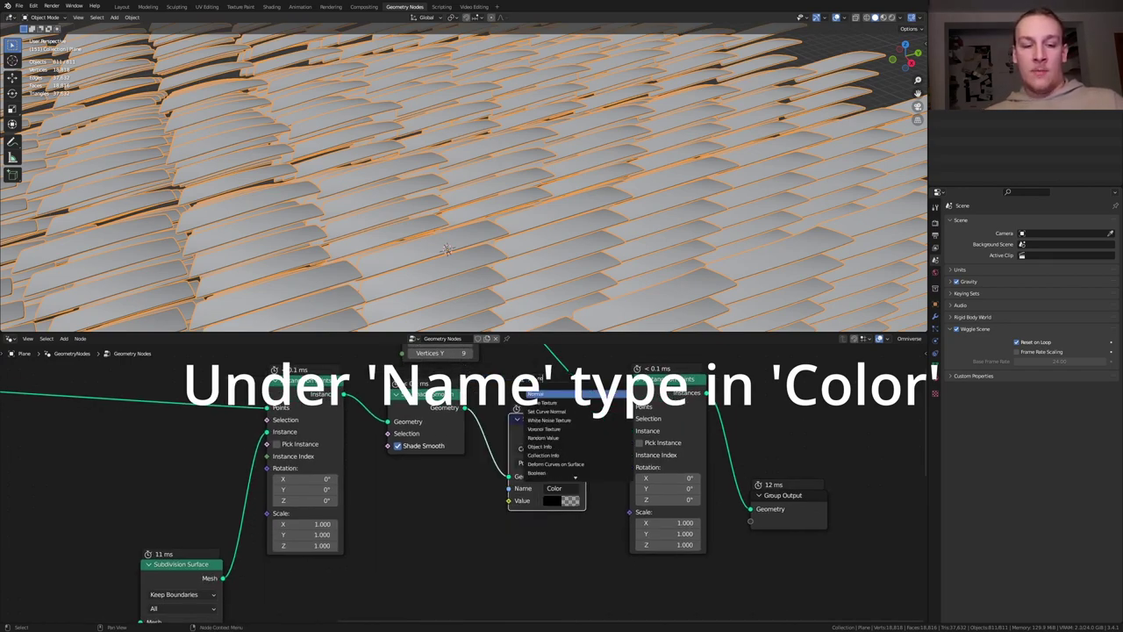
{"action": "left_click", "coordinate": [569, 393]}
{"action": "left_click", "coordinate": [438, 516]}
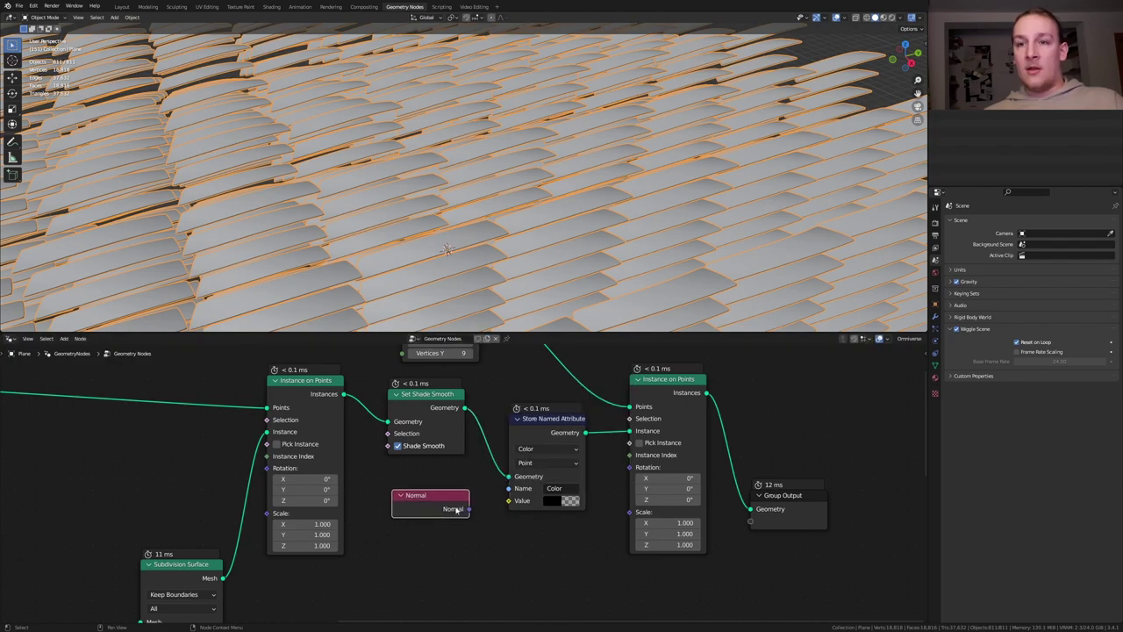
{"action": "left_click_drag", "start_coordinate": [470, 509], "coordinate": [507, 502]}
- Insert a Set Material node between Store Named Attribute and the second Instance on Points
{"action": "key", "text": "shift+a"}
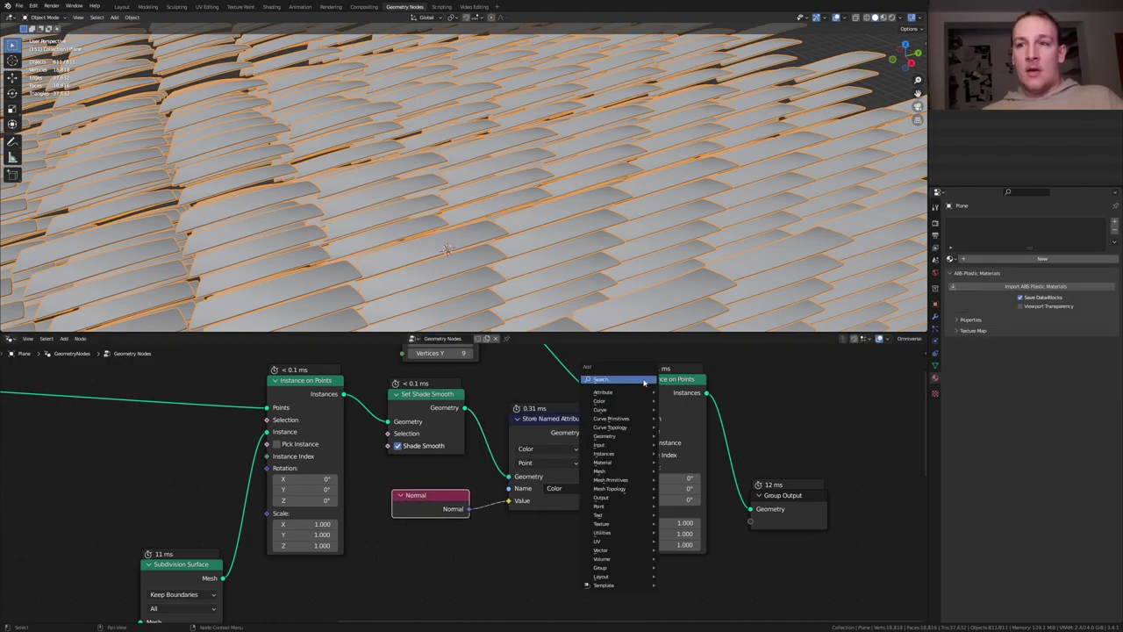
{"action": "type", "text": "set m"}
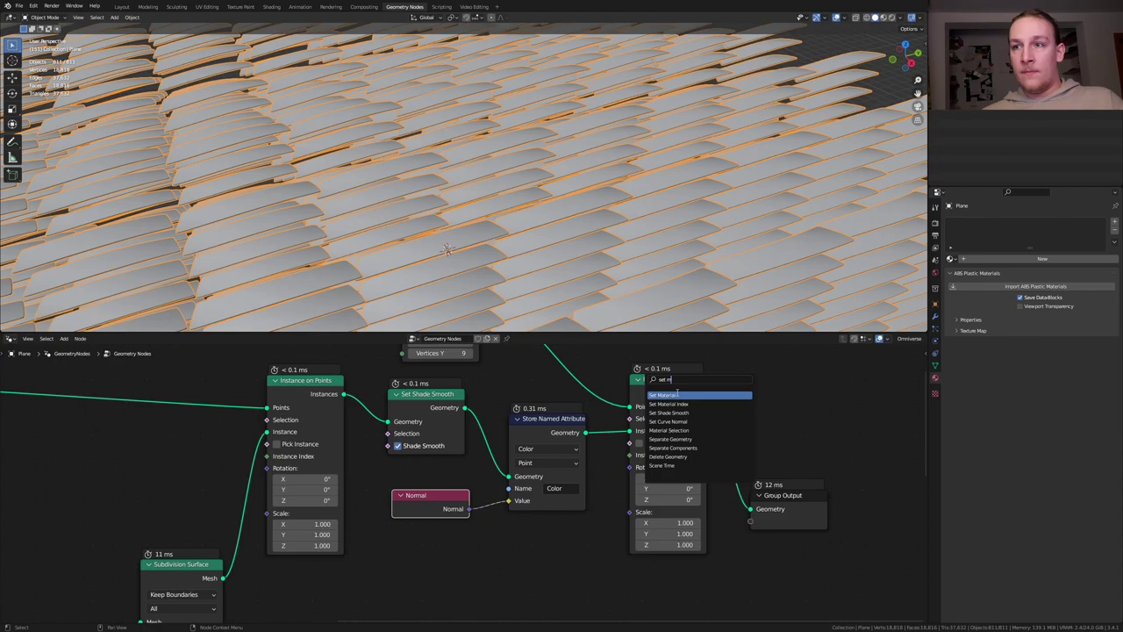
{"action": "left_click", "coordinate": [676, 394]}
{"action": "left_click", "coordinate": [623, 439]}
- Create a new material for the plane, assign it in the Set Material node and save the file
{"action": "left_click", "coordinate": [1043, 258]}
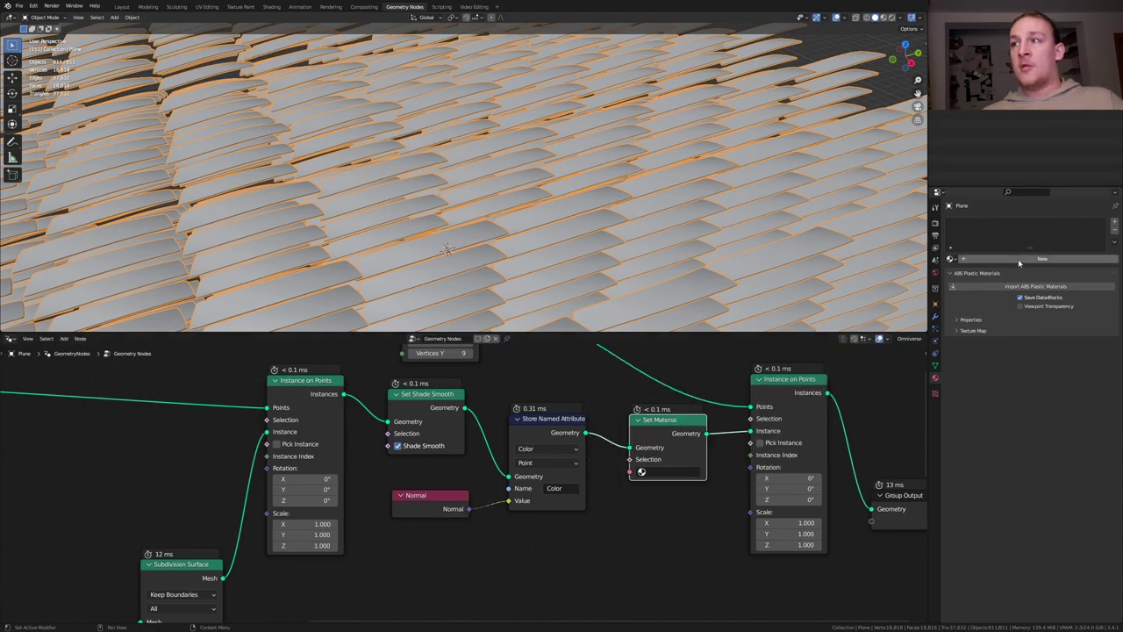
{"action": "left_click", "coordinate": [677, 474]}
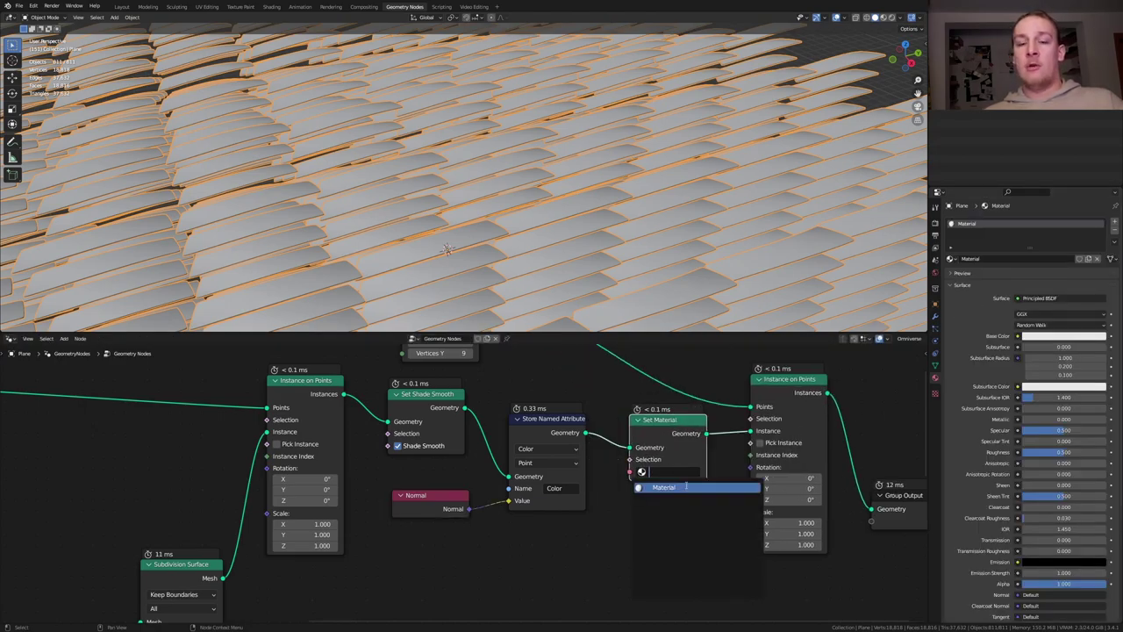
{"action": "left_click", "coordinate": [686, 486]}
{"action": "key", "text": "ctrl+s"}
- Switch to the Shading workspace, set the render engine to Eevee and expand the Color Management settings
{"action": "left_click", "coordinate": [272, 7]}
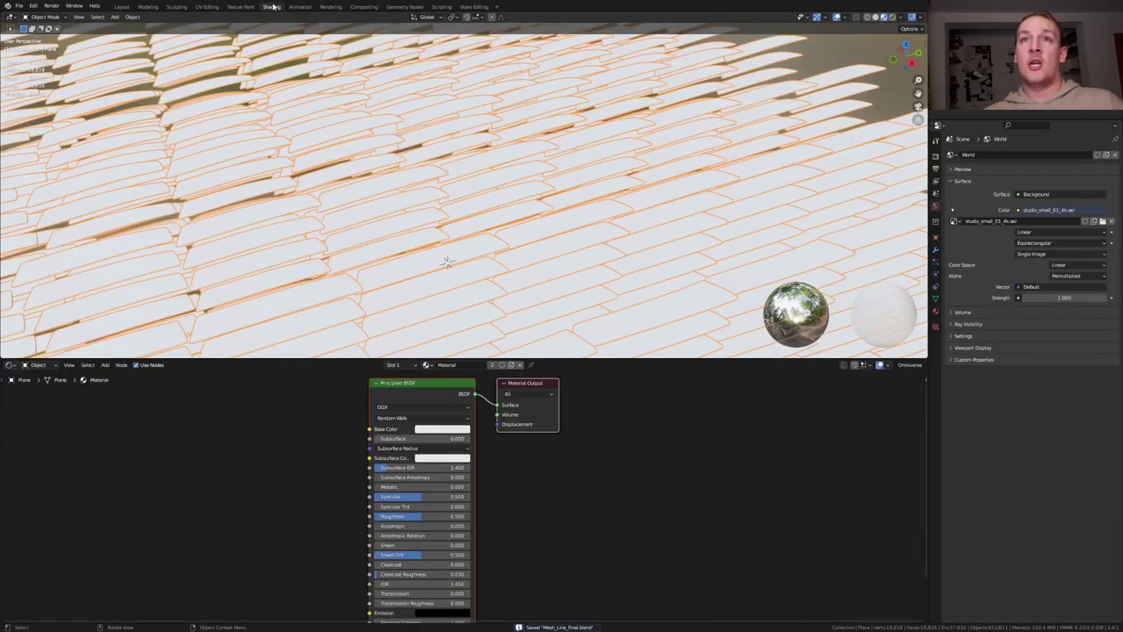
{"action": "left_click", "coordinate": [935, 157]}
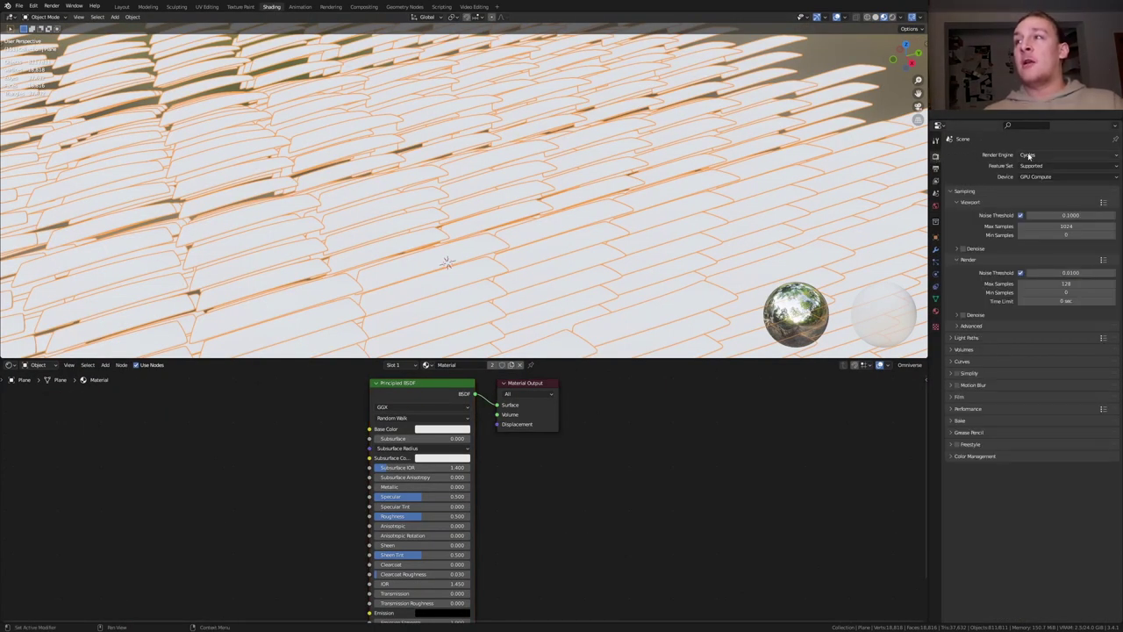
{"action": "left_click", "coordinate": [1026, 155]}
{"action": "left_click", "coordinate": [1027, 165]}
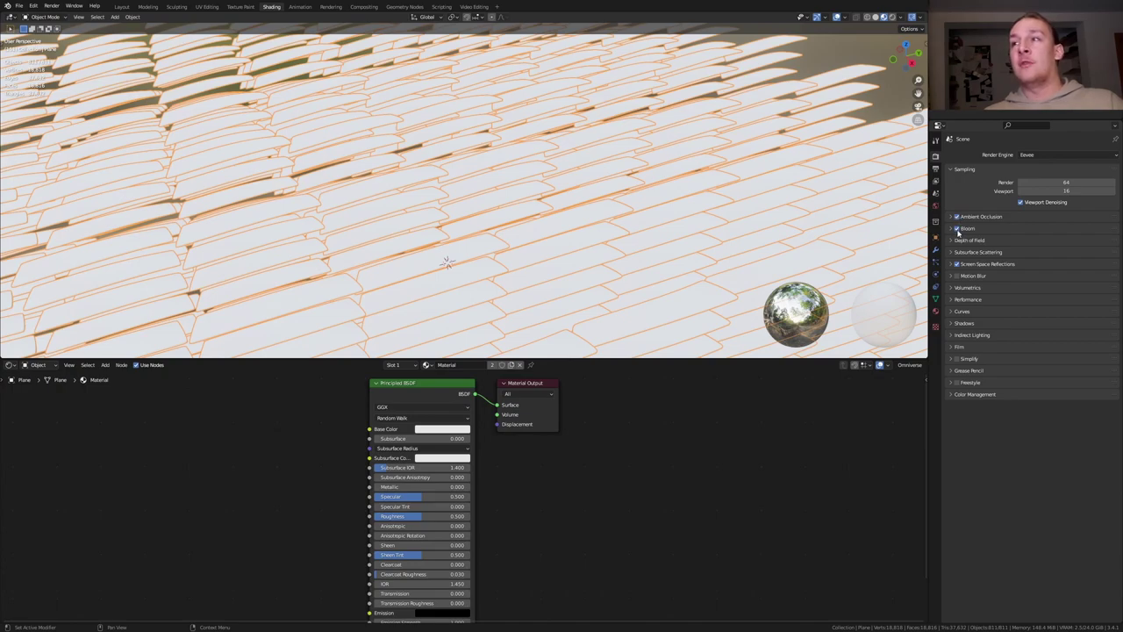
{"action": "left_click", "coordinate": [953, 395]}
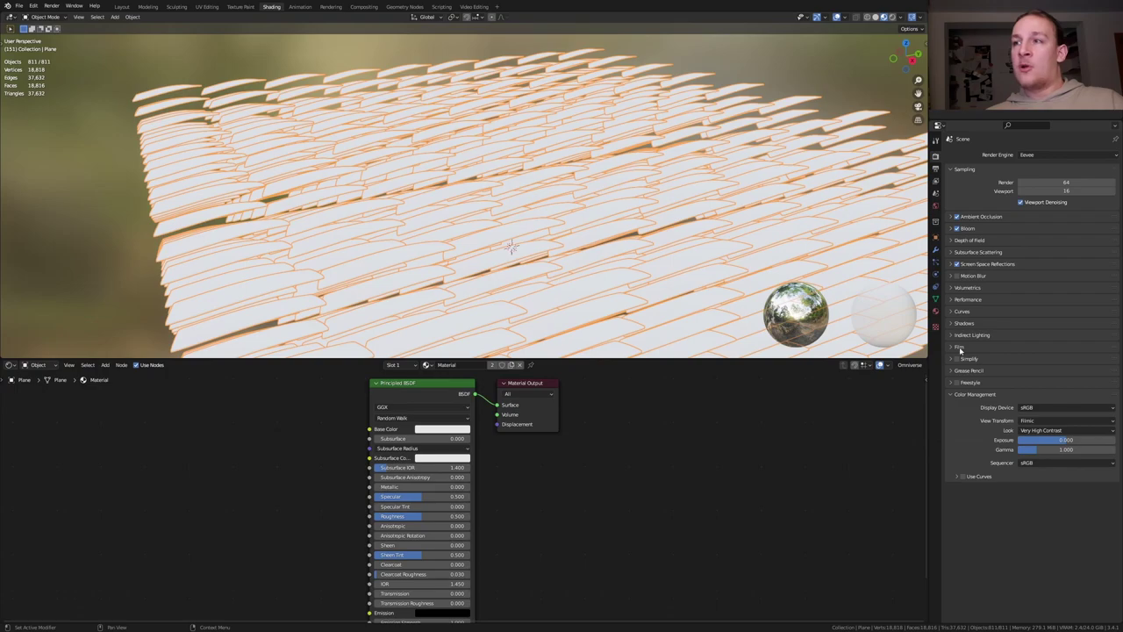
- Enable the Transparent film option, then show the rendered preview and the world environment settings
{"action": "left_click", "coordinate": [961, 346]}
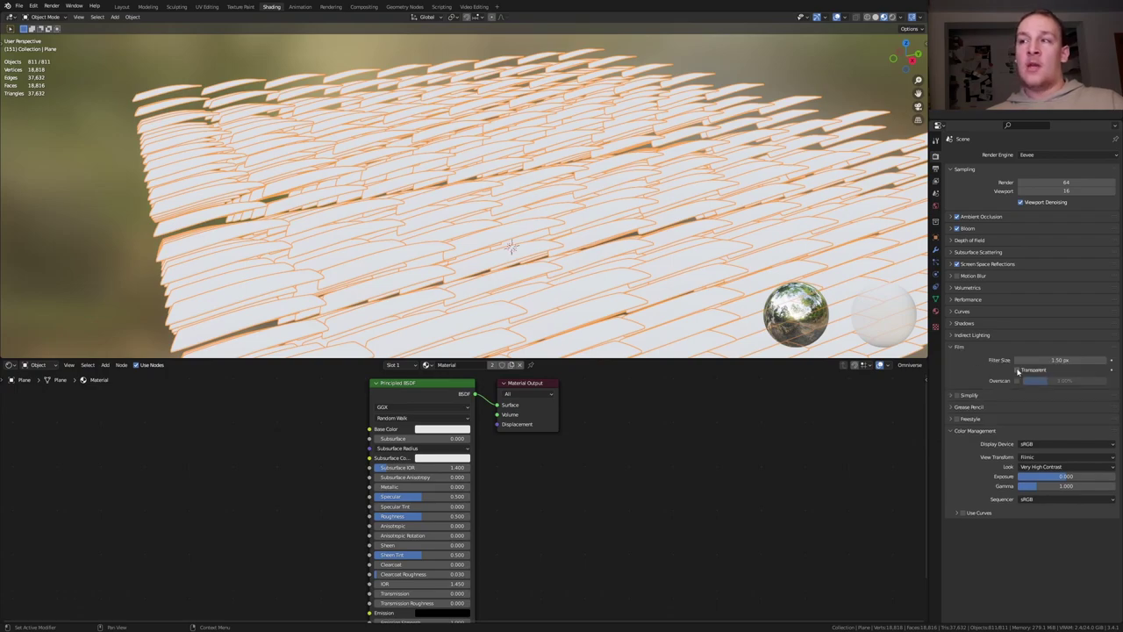
{"action": "left_click", "coordinate": [1018, 370]}
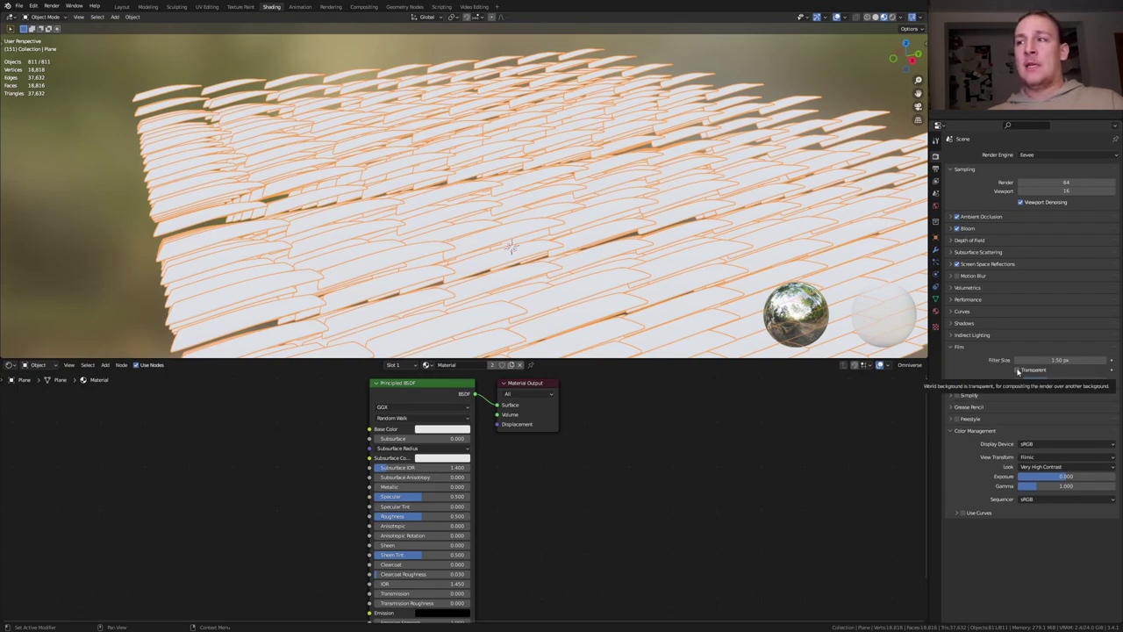
{"action": "left_click", "coordinate": [893, 17]}
{"action": "left_click", "coordinate": [936, 204]}
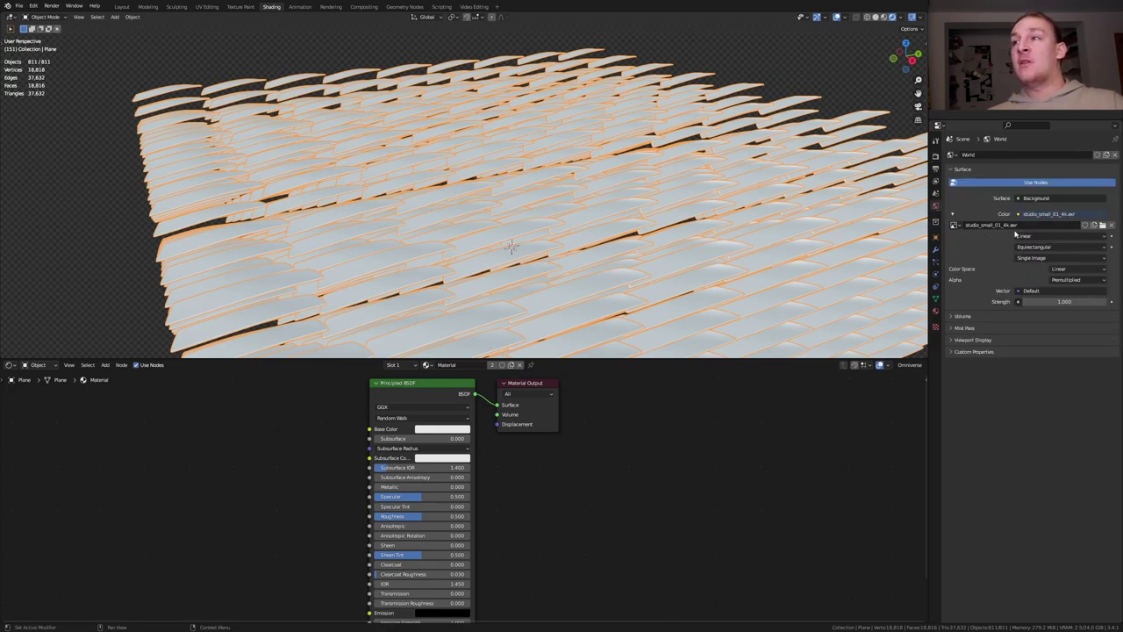
- Add an Attribute node named Color and connect its Color output to the Principled BSDF's Base Color and Emission
{"action": "key", "text": "shift+a"}
{"action": "type", "text": "att"}
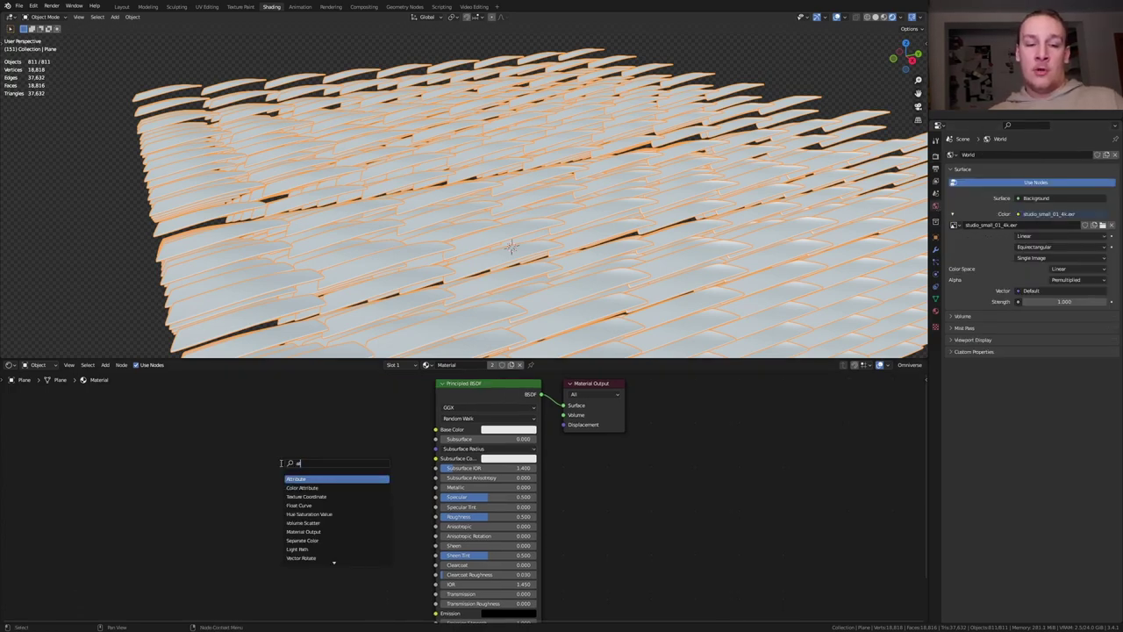
{"action": "left_click", "coordinate": [306, 476]}
{"action": "left_click", "coordinate": [307, 478]}
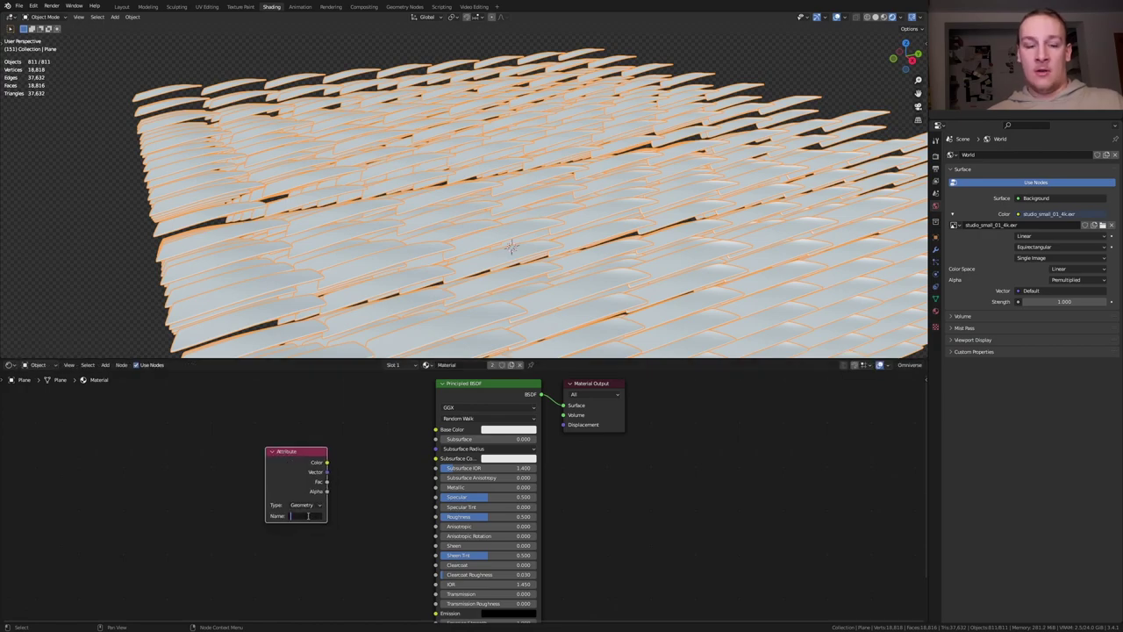
{"action": "type", "text": "Color"}
{"action": "key", "text": "Return"}
{"action": "left_click_drag", "start_coordinate": [326, 463], "coordinate": [436, 429]}
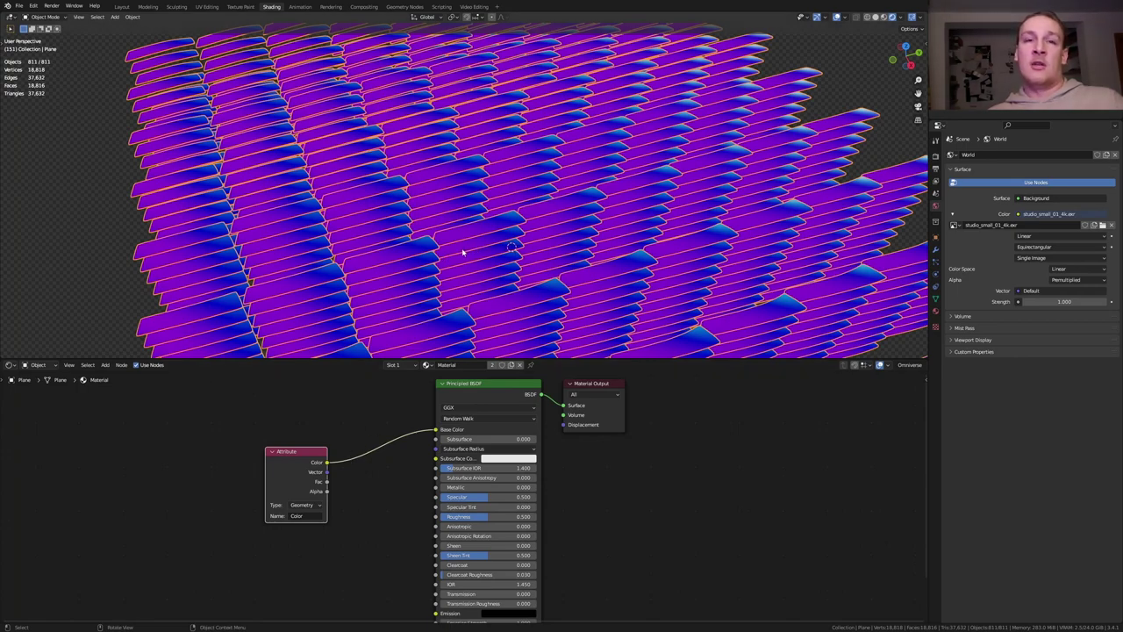
{"action": "scroll", "coordinate": [300, 426], "scroll_direction": "down", "scroll_amount": 1}
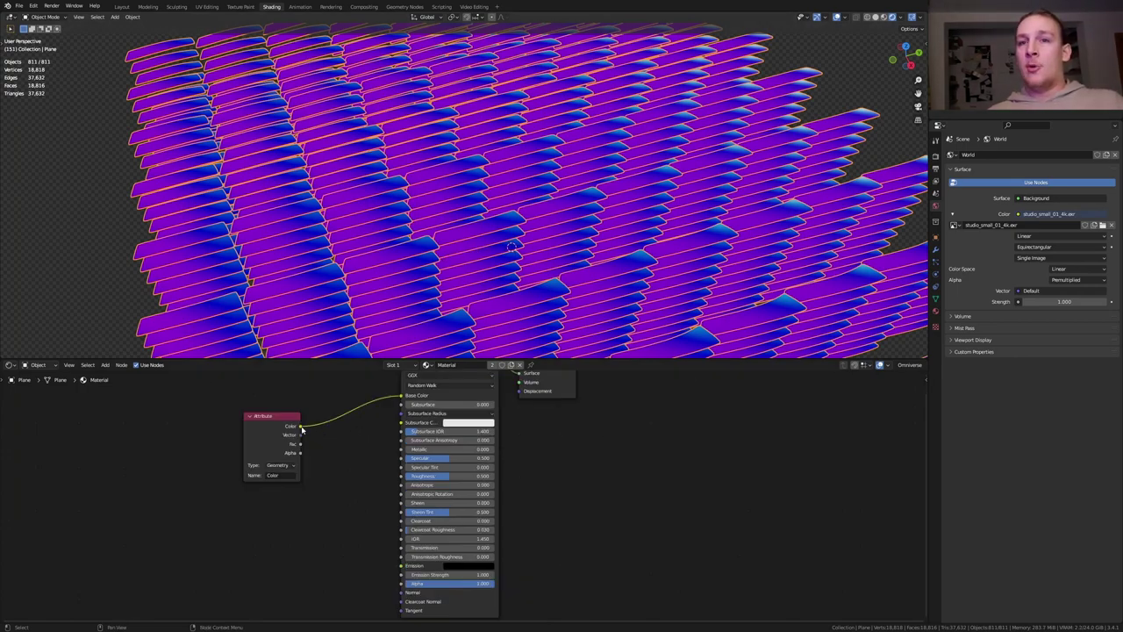
{"action": "mouse_move", "coordinate": [300, 426]}
{"action": "left_mouse_down"}
{"action": "mouse_move", "coordinate": [339, 526]}
{"action": "mouse_move", "coordinate": [401, 569]}
{"action": "left_mouse_up"}
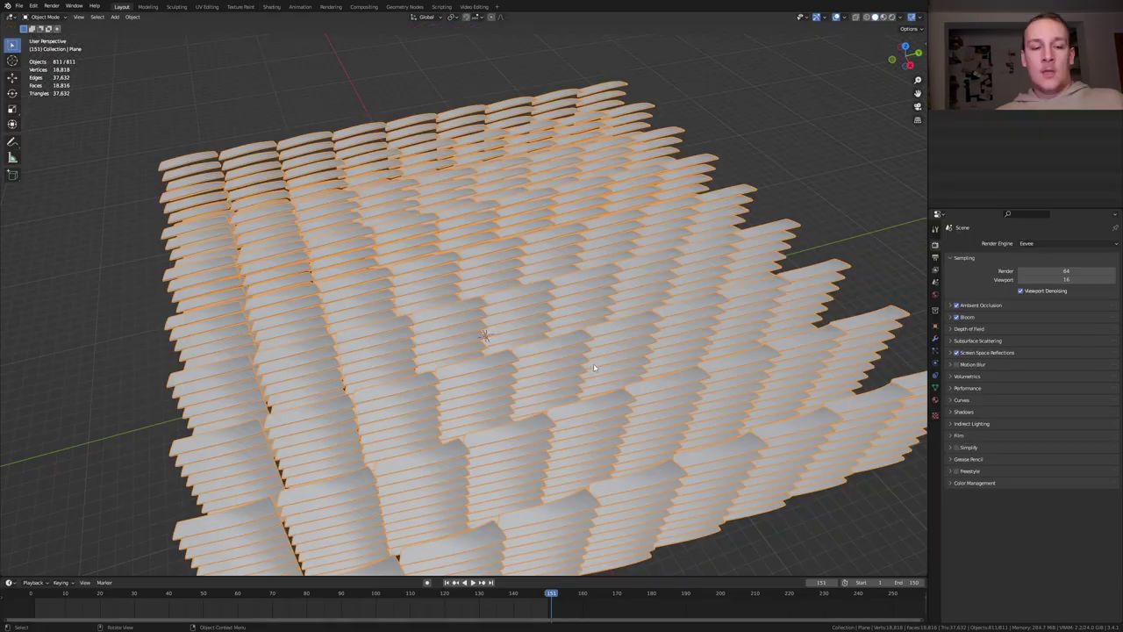
- Add a camera aligned to the current view, and add a Plain Axes empty
{"action": "left_click", "coordinate": [593, 365]}
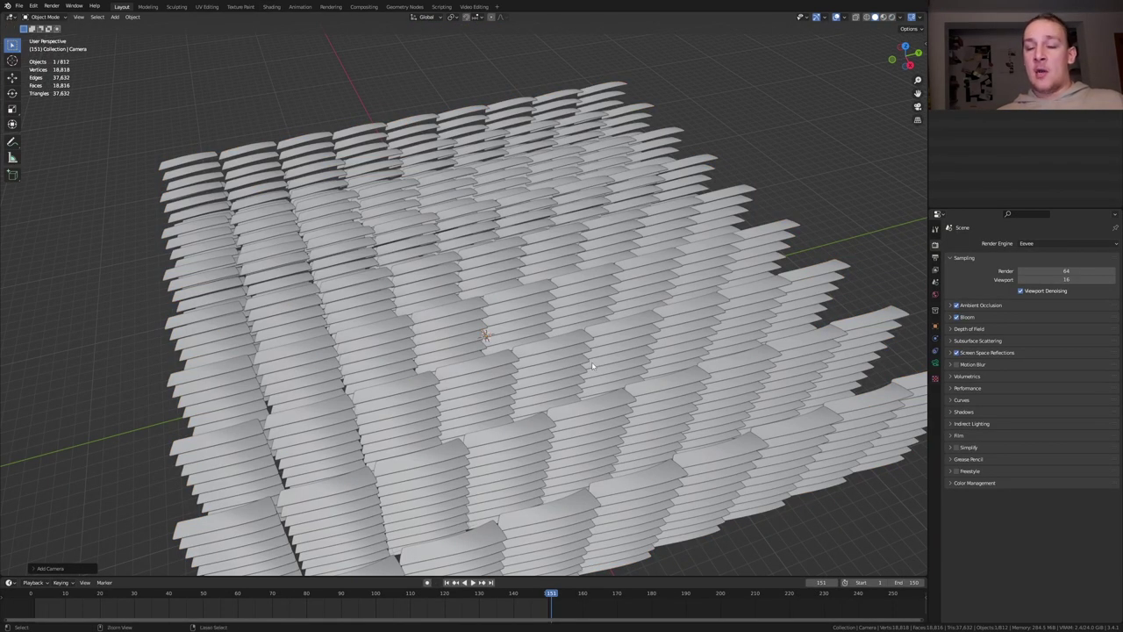
{"action": "key", "text": "ctrl+alt+KP_0"}
{"action": "key", "text": "shift+a"}
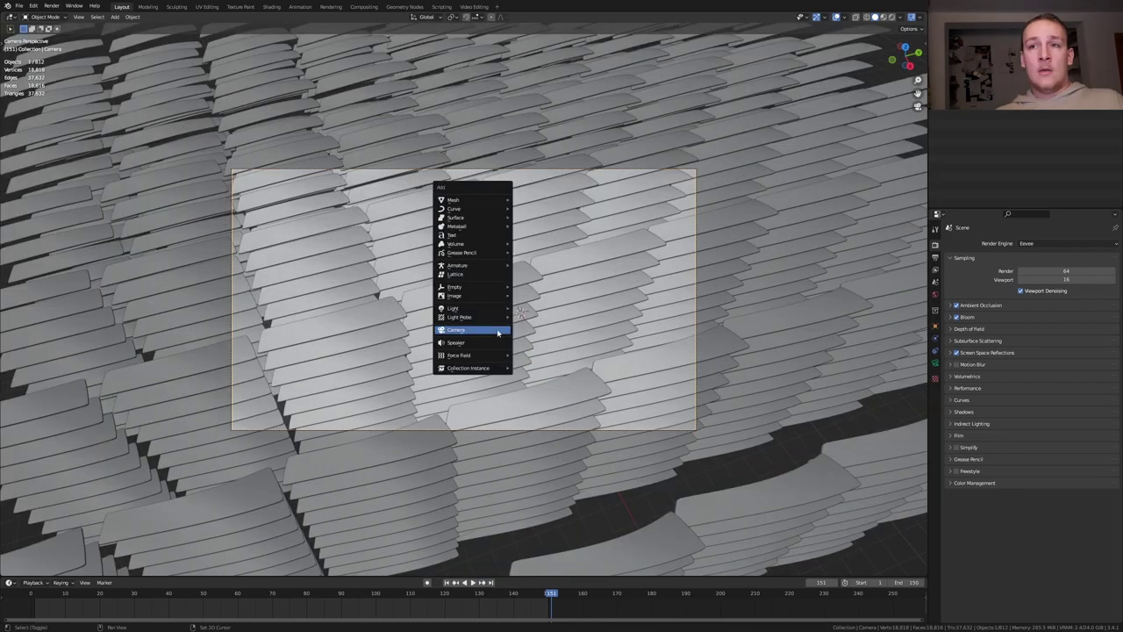
{"action": "mouse_move", "coordinate": [496, 292]}
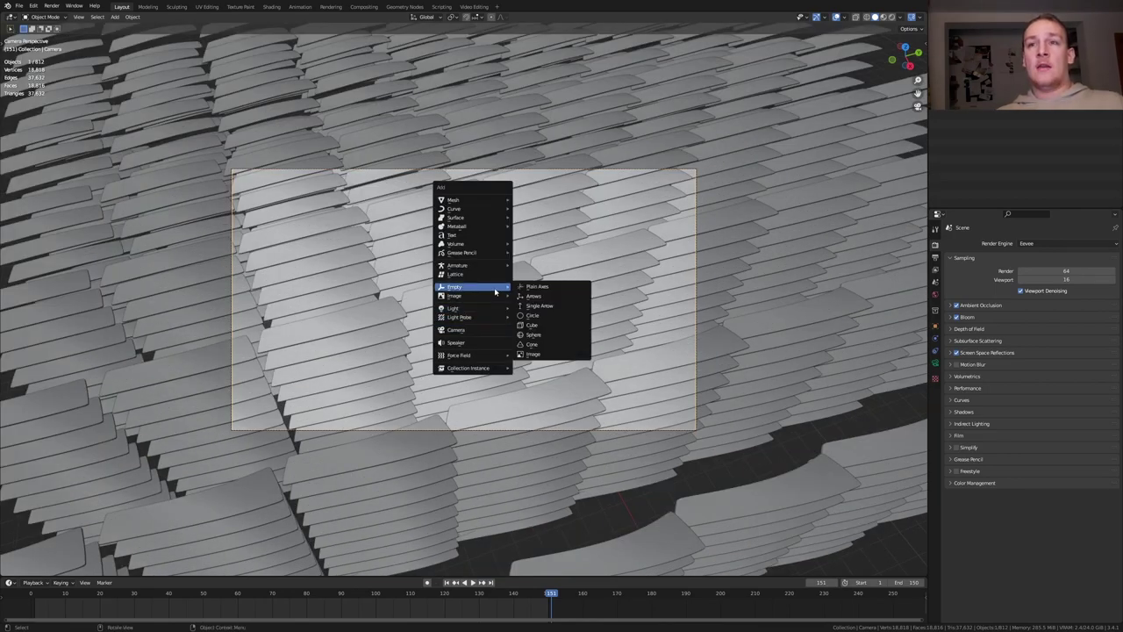
{"action": "left_click", "coordinate": [551, 287]}
- Set snapping to Face Project and move the empty onto a slab surface near the middle of the camera frame
{"action": "left_click", "coordinate": [482, 18]}
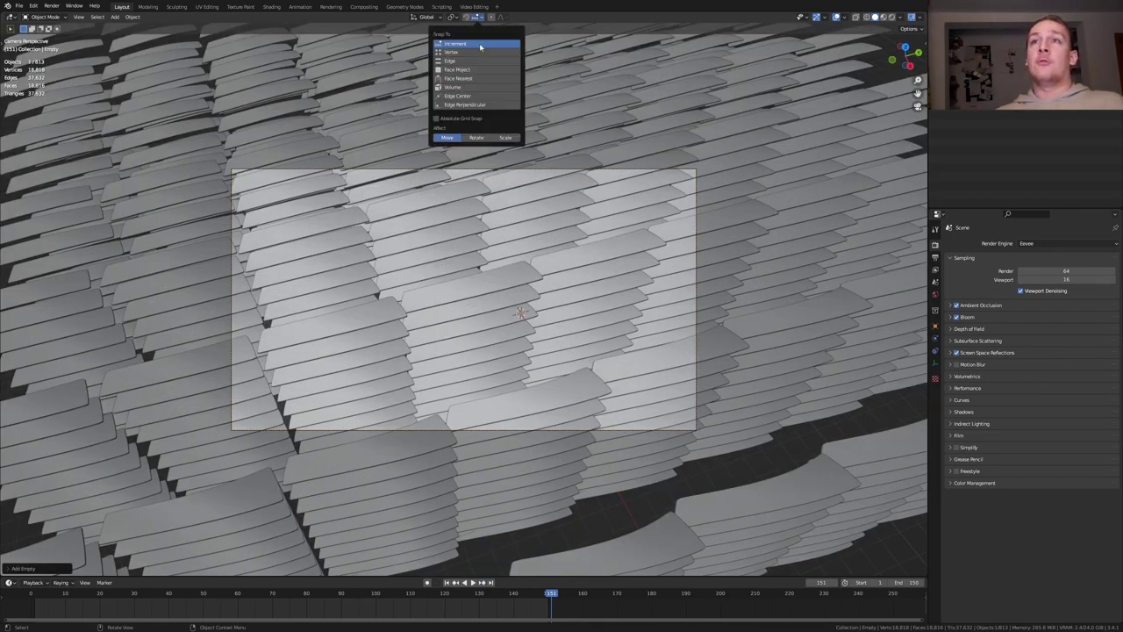
{"action": "left_click", "coordinate": [476, 72]}
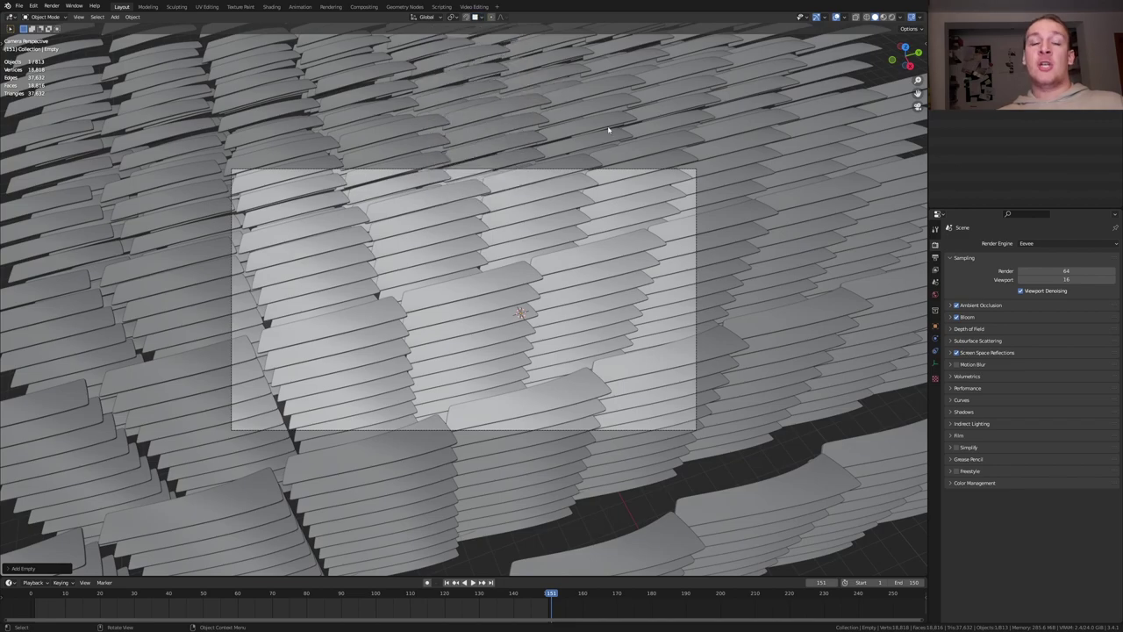
{"action": "key", "text": "g"}
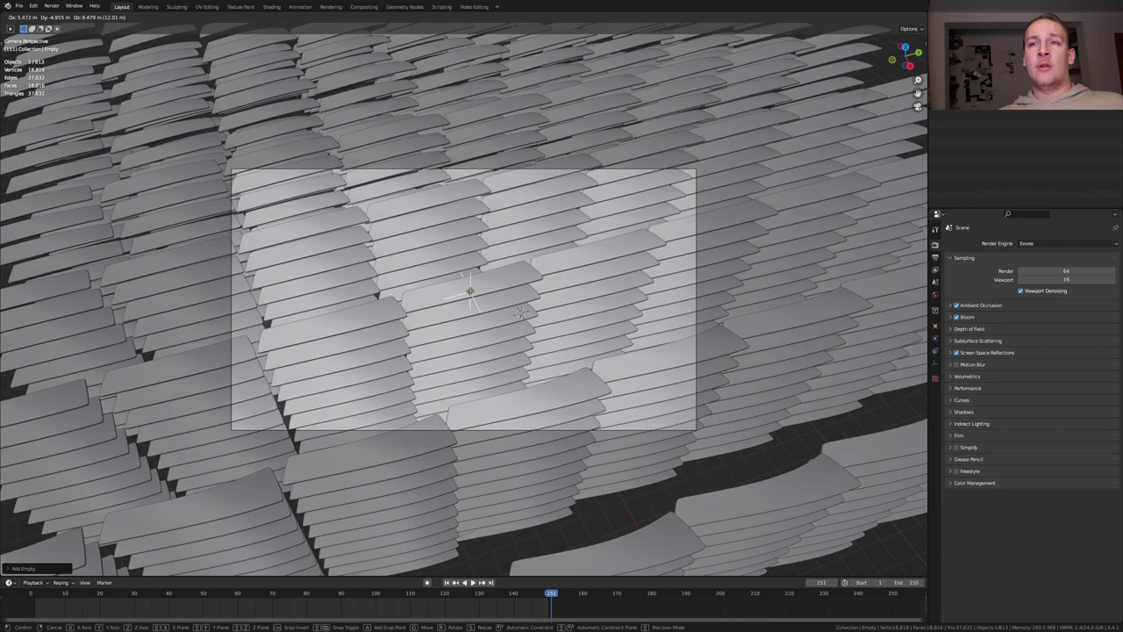
{"action": "left_click", "coordinate": [471, 291]}
- In rendered preview, enable the camera's depth of field, focus it on the empty and set the F-Stop to 0.1
{"action": "left_click", "coordinate": [893, 17]}
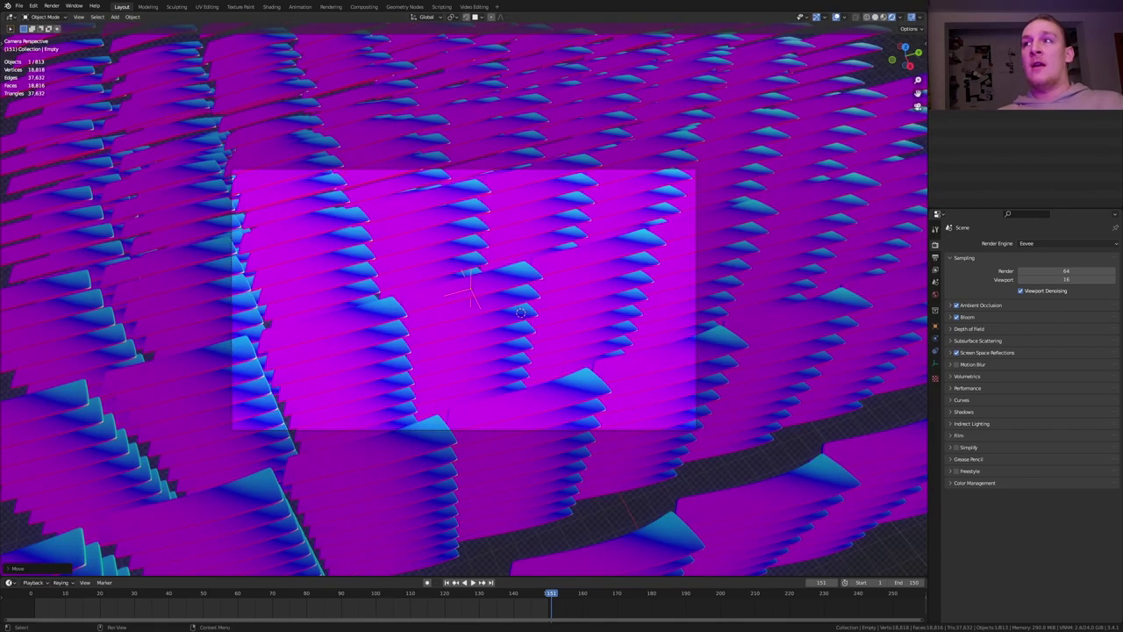
{"action": "left_click", "coordinate": [696, 210]}
{"action": "left_click", "coordinate": [936, 363]}
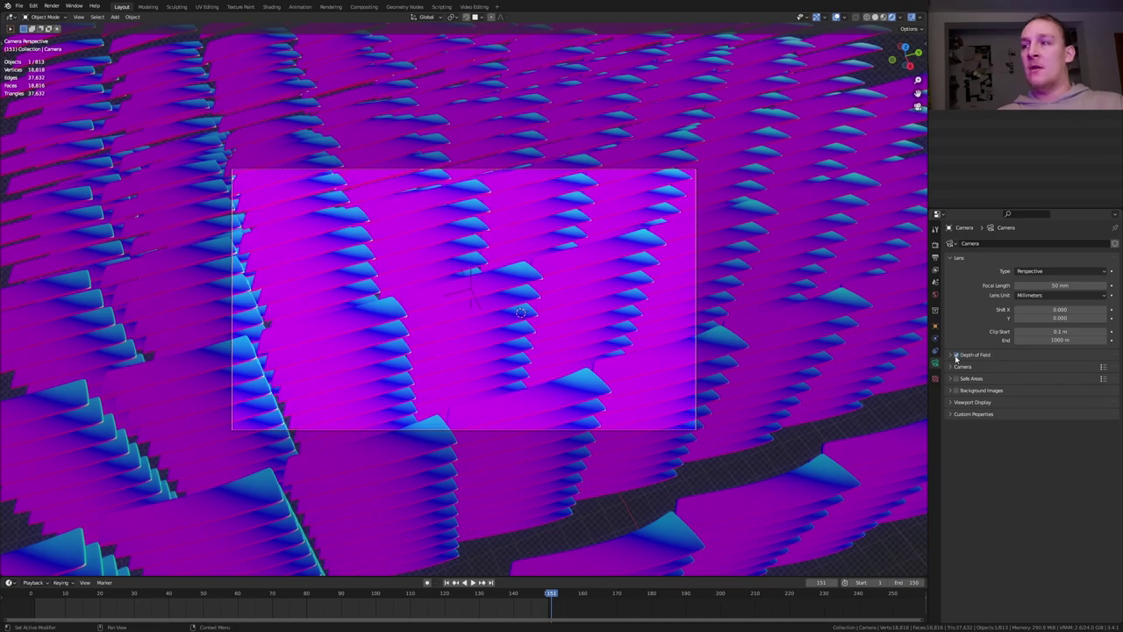
{"action": "left_click", "coordinate": [957, 354]}
{"action": "left_click", "coordinate": [976, 355]}
{"action": "left_click", "coordinate": [1057, 368]}
{"action": "left_click", "coordinate": [1053, 390]}
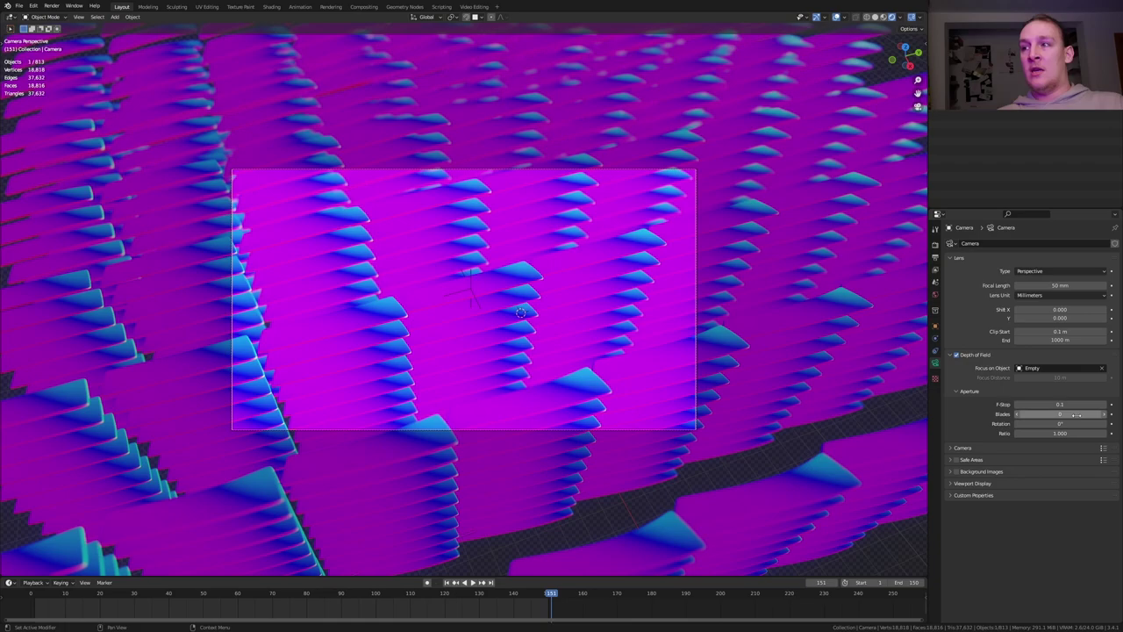
{"action": "left_click_drag", "start_coordinate": [1081, 414], "coordinate": [1118, 414]}
- Show the output settings and turn on Lock Interface for rendering
{"action": "left_click", "coordinate": [936, 258]}
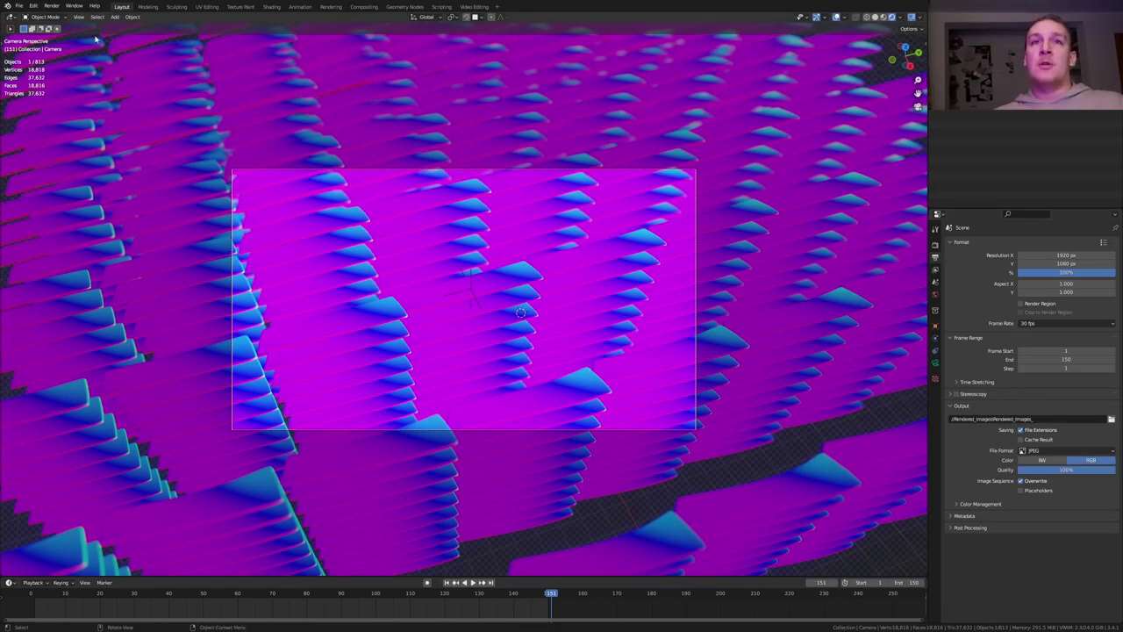
{"action": "left_click", "coordinate": [51, 6]}
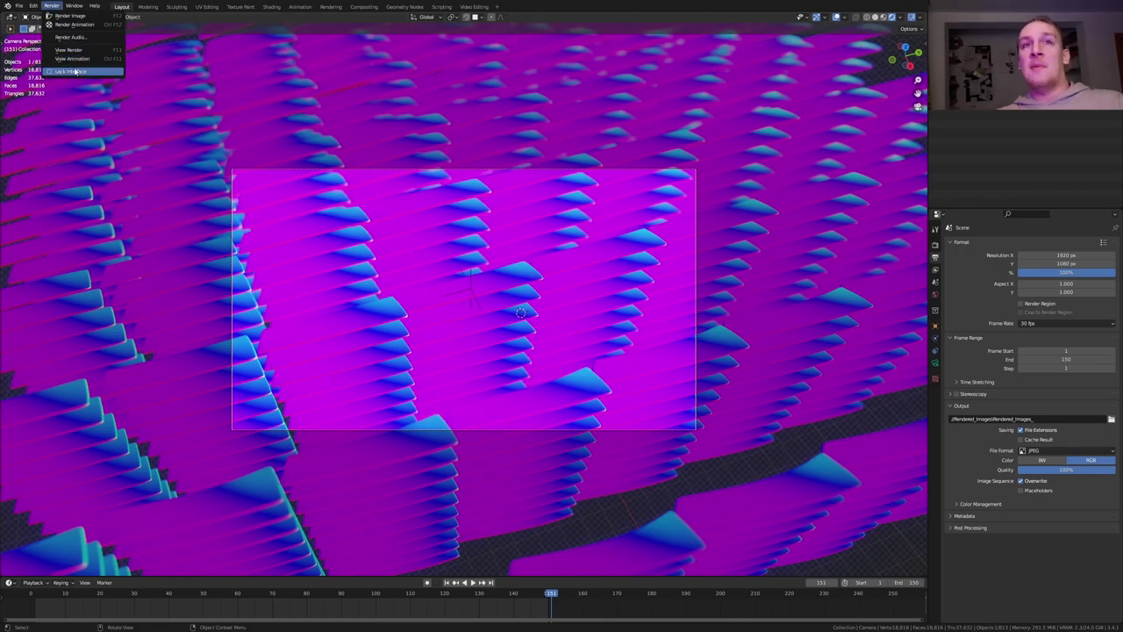
{"action": "left_click", "coordinate": [76, 72]}
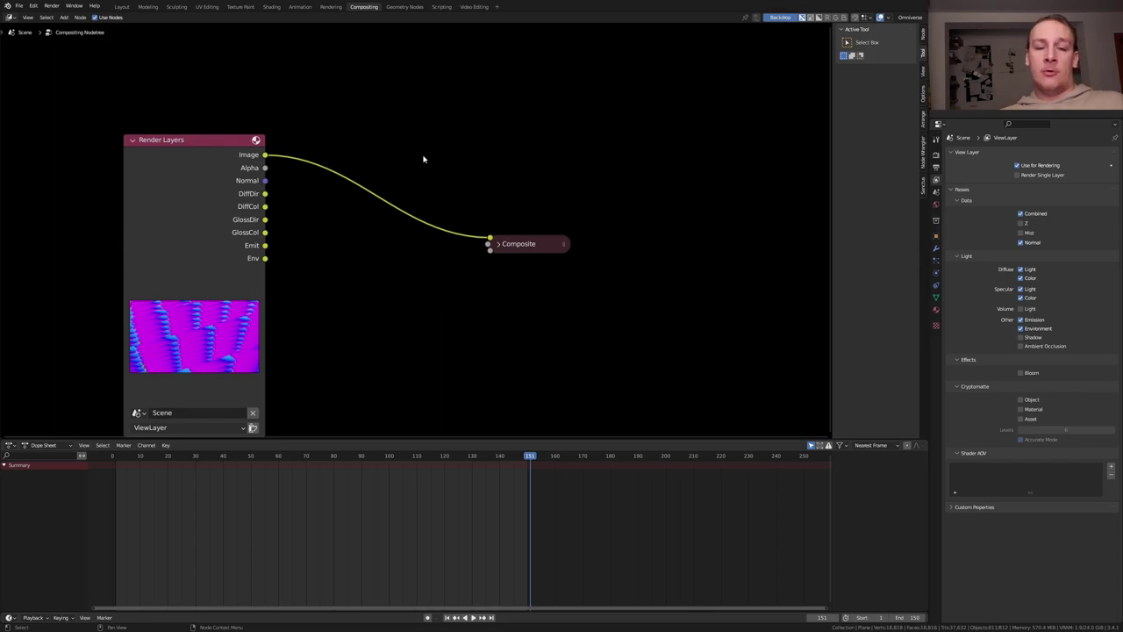
- Render the current frame and connect the Render Layers image to a Viewer node in the compositor
{"action": "key", "text": "F12"}
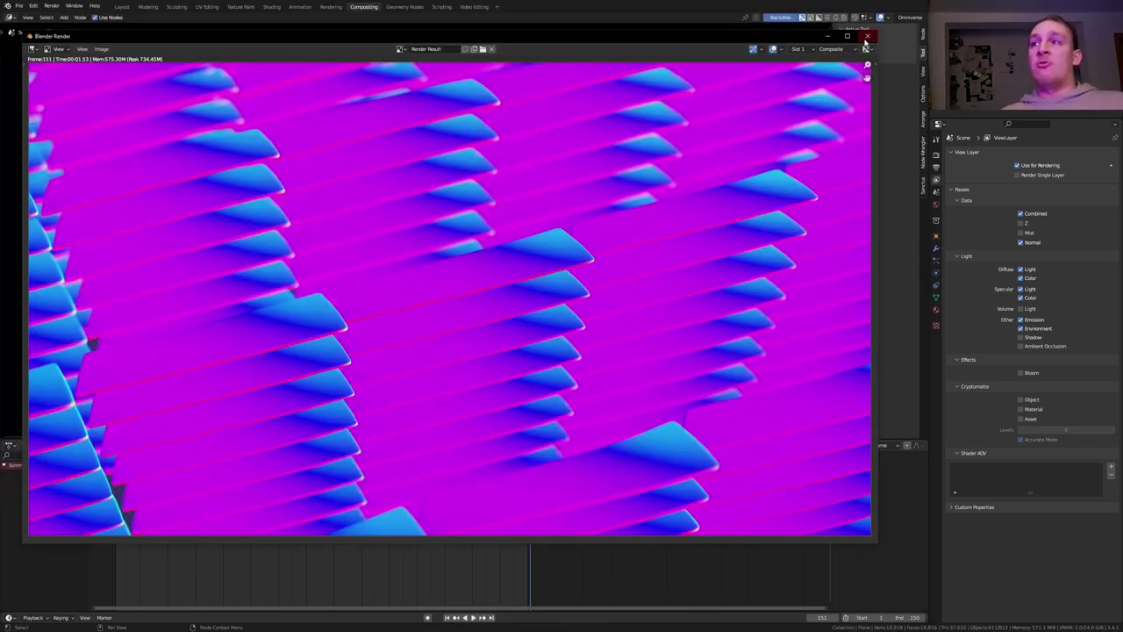
{"action": "left_click", "coordinate": [867, 36]}
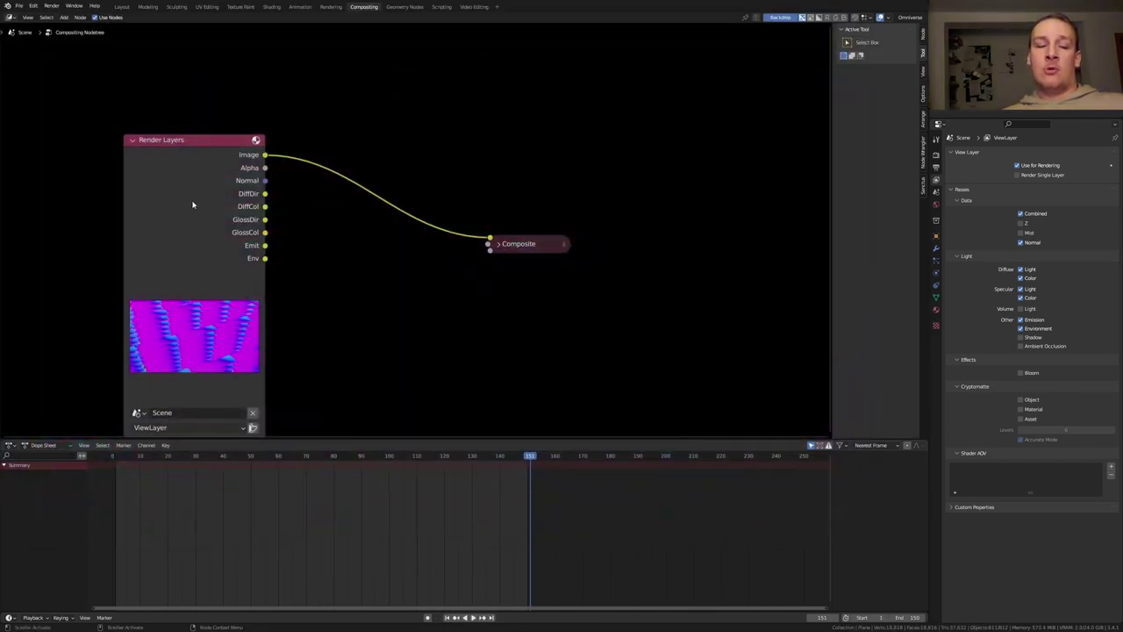
{"action": "left_click", "coordinate": [182, 194], "text": "ctrl+shift"}
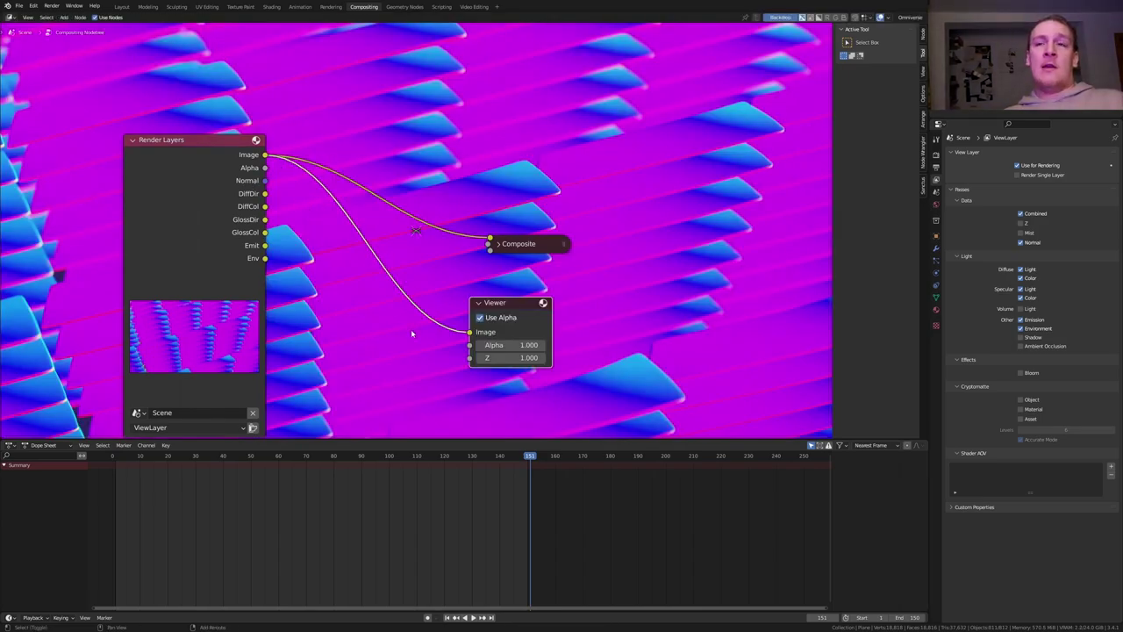
- Join the Composite and Viewer links with a reroute and insert a Glare node between Render Layers and the reroute
{"action": "right_click_drag", "start_coordinate": [410, 329], "coordinate": [421, 211], "text": "shift"}
{"action": "key", "text": "shift+a"}
{"action": "left_click", "coordinate": [441, 128]}
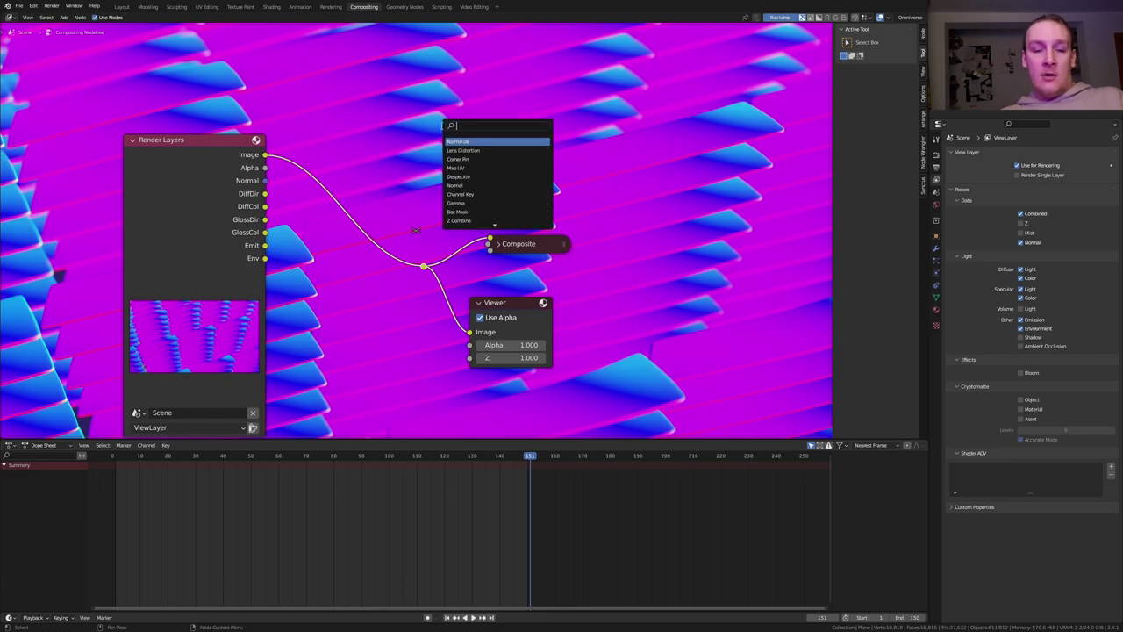
- Set the Glare node to Fog Glow with High quality and a size of 6
{"action": "left_click", "coordinate": [368, 202]}
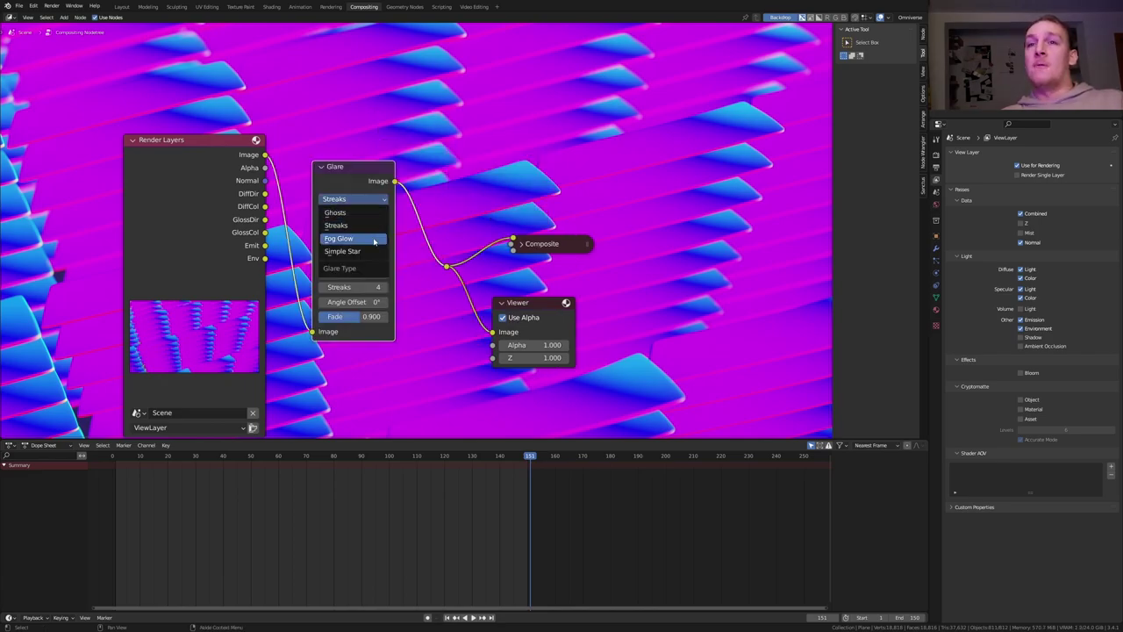
{"action": "left_click", "coordinate": [374, 239]}
{"action": "left_click", "coordinate": [354, 213]}
{"action": "left_click", "coordinate": [358, 235]}
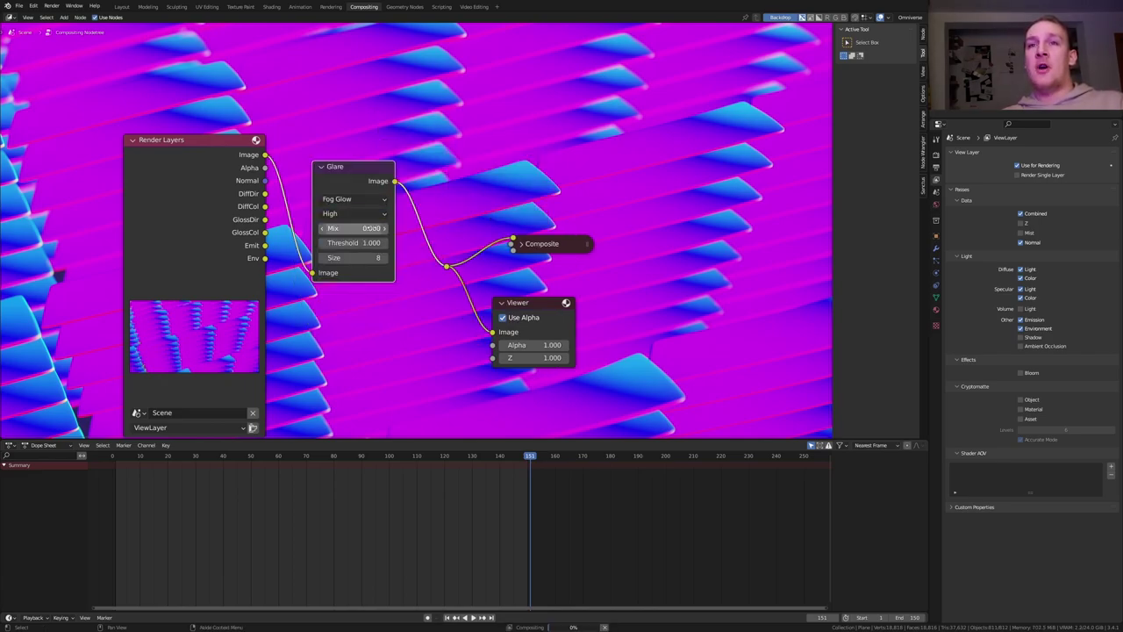
{"action": "left_click", "coordinate": [322, 258]}
{"action": "left_click", "coordinate": [322, 257]}
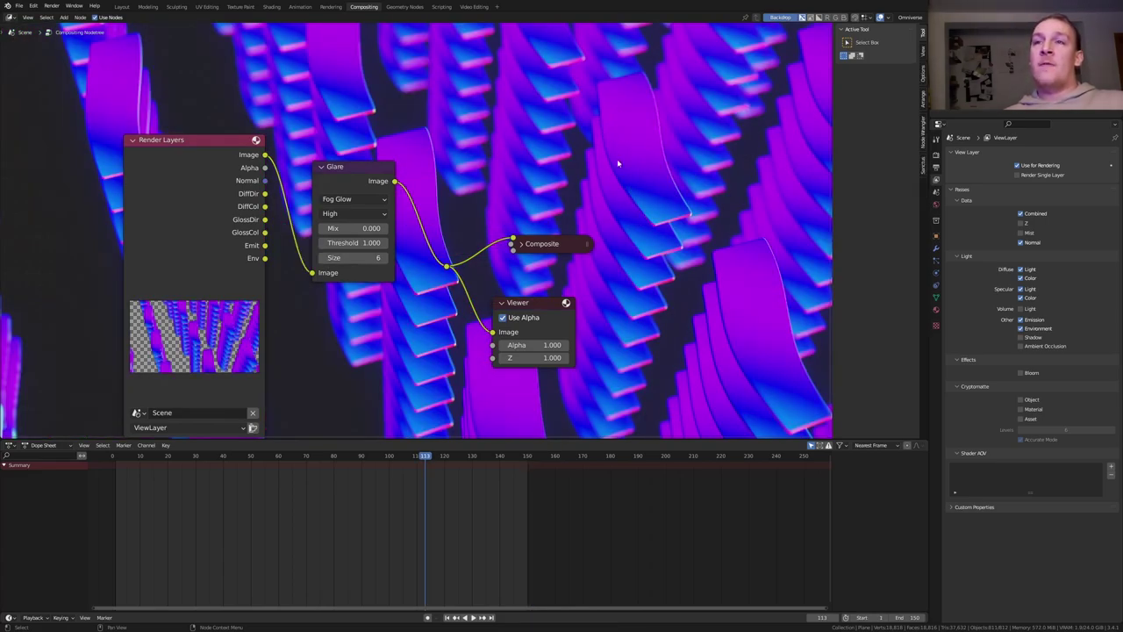
- Insert an Alpha Over node after Glare and move the Glare link to its second Image input
{"action": "key", "text": "shift+a"}
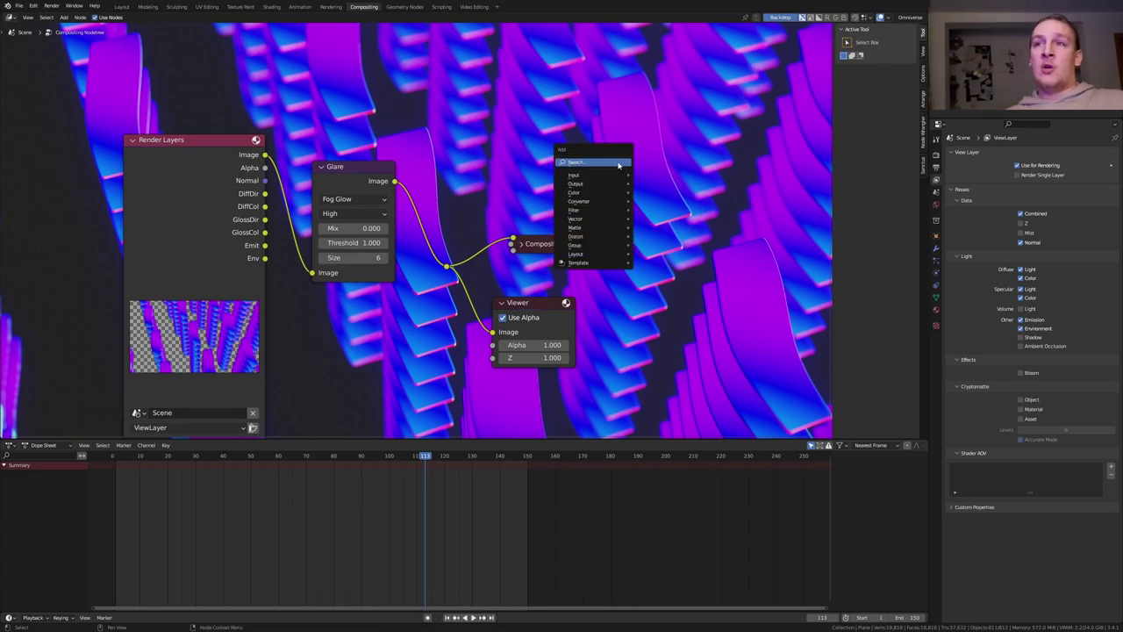
{"action": "type", "text": "al"}
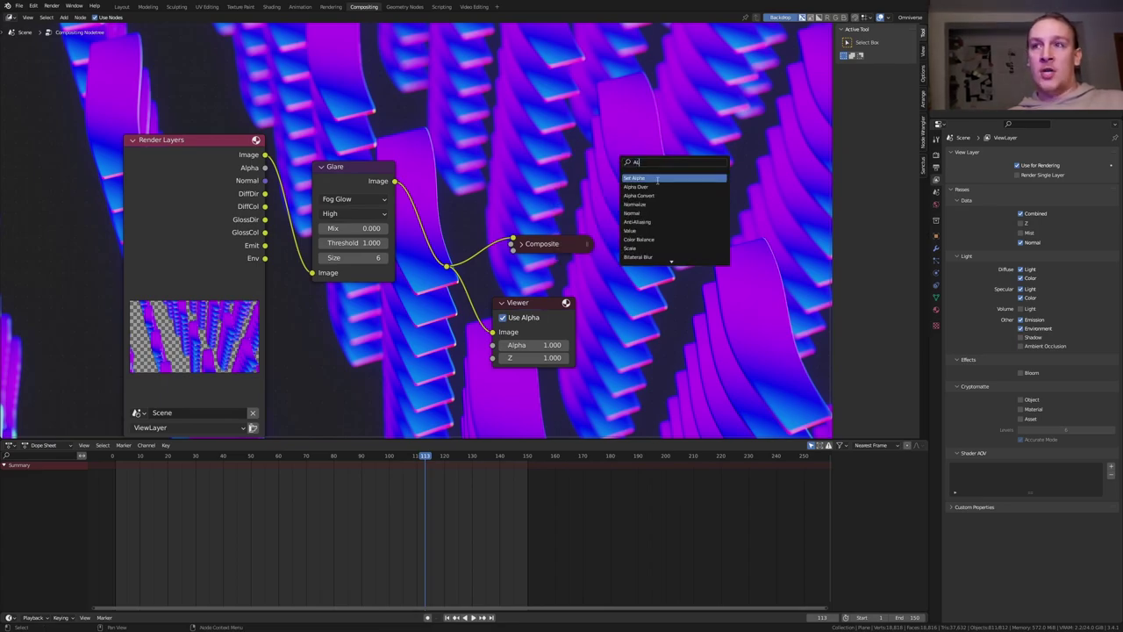
{"action": "left_click", "coordinate": [658, 186]}
{"action": "left_click", "coordinate": [447, 256]}
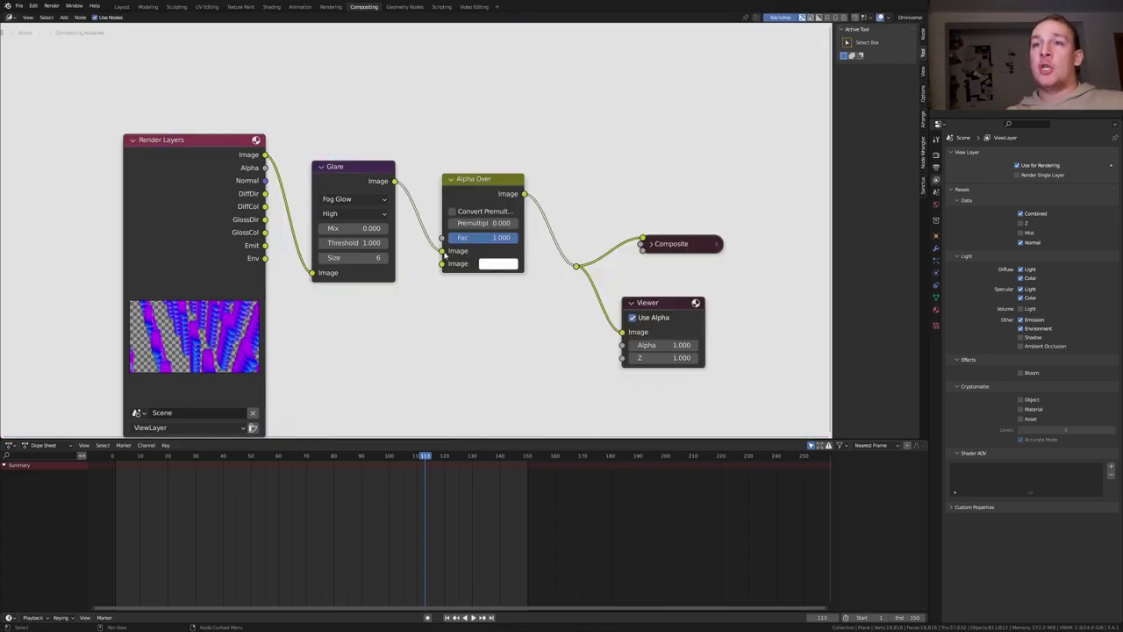
{"action": "left_click_drag", "start_coordinate": [445, 254], "coordinate": [442, 263]}
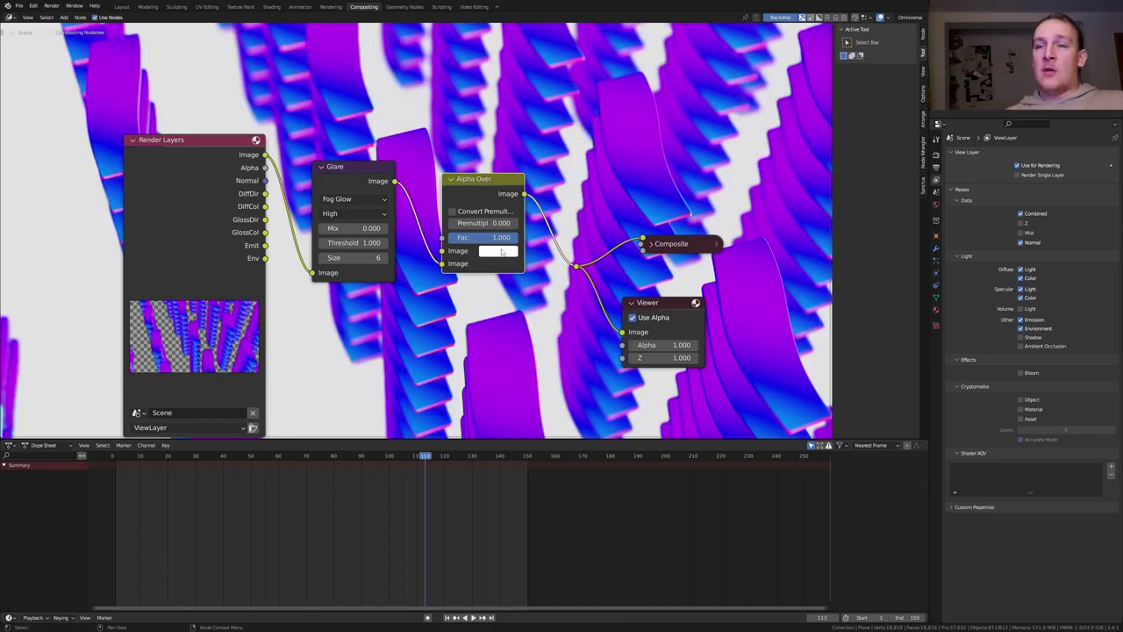
- Set the Alpha Over background color to hex 6B7CFF and save the file
{"action": "left_click", "coordinate": [503, 252]}
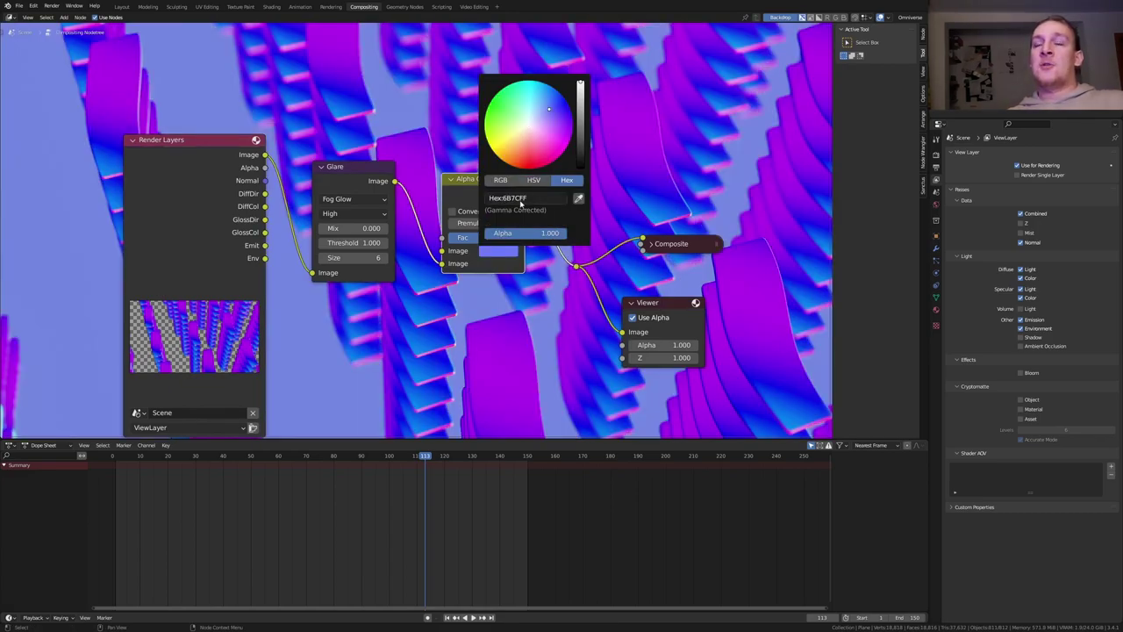
{"action": "key", "text": "ctrl+s"}
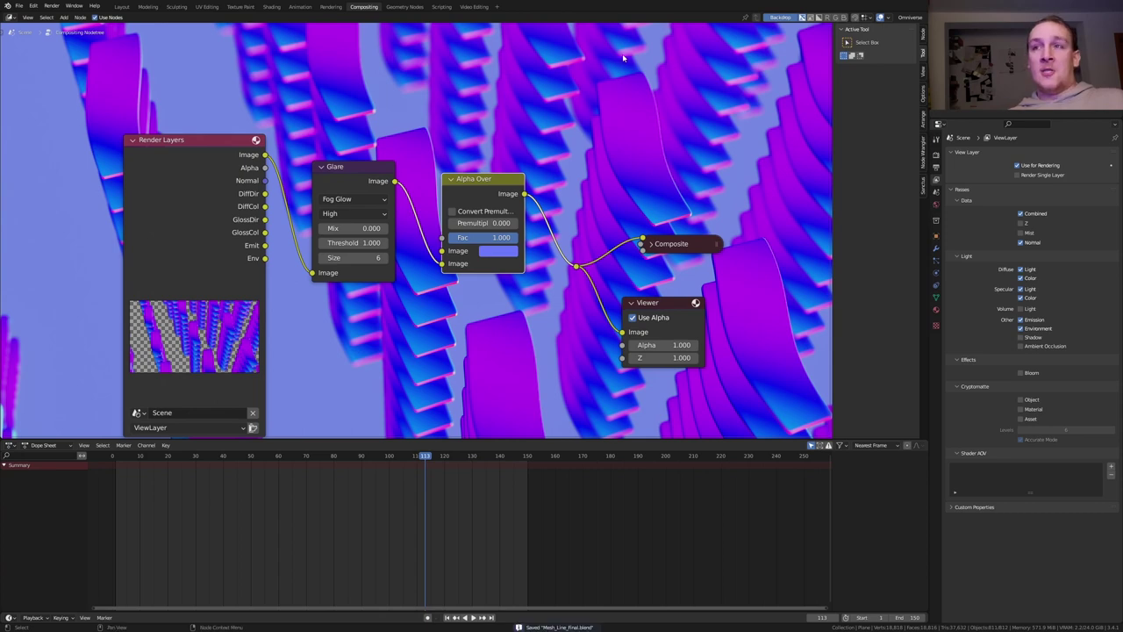